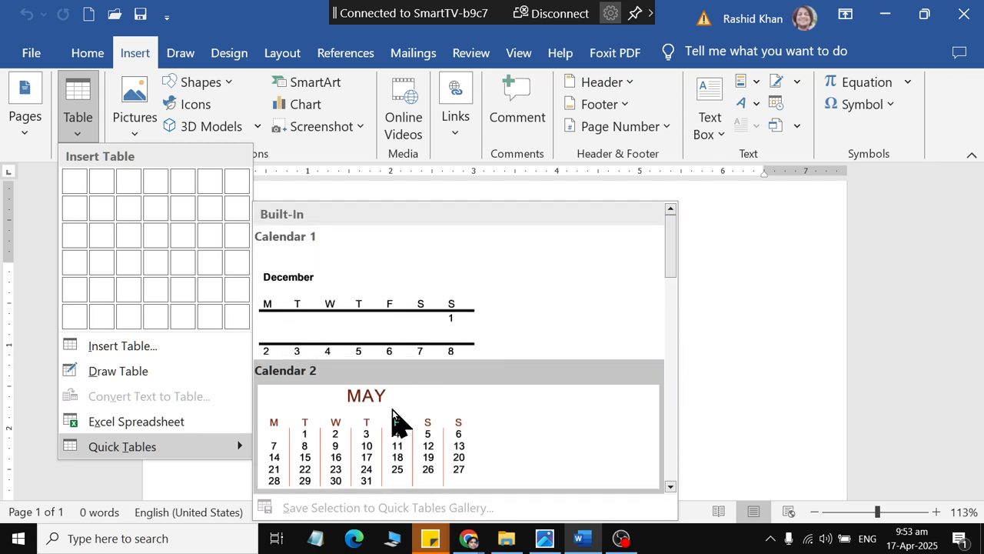
Step: Insert the built-in quick table titled "Enrollment in local colleges, 2005" into the blank document
scroll(487, 324, down, 5)
scroll(418, 314, up, 5)
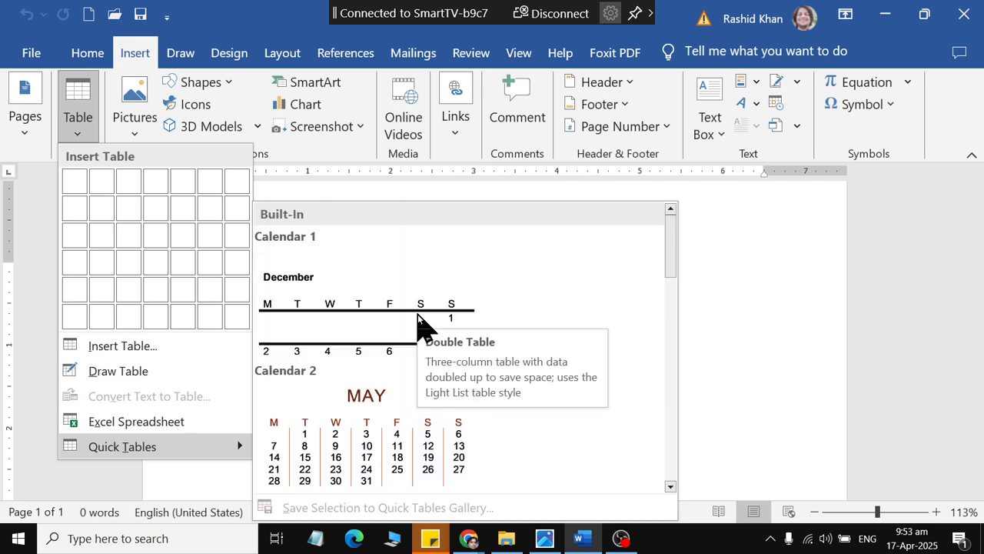
scroll(402, 349, down, 7)
click(405, 344)
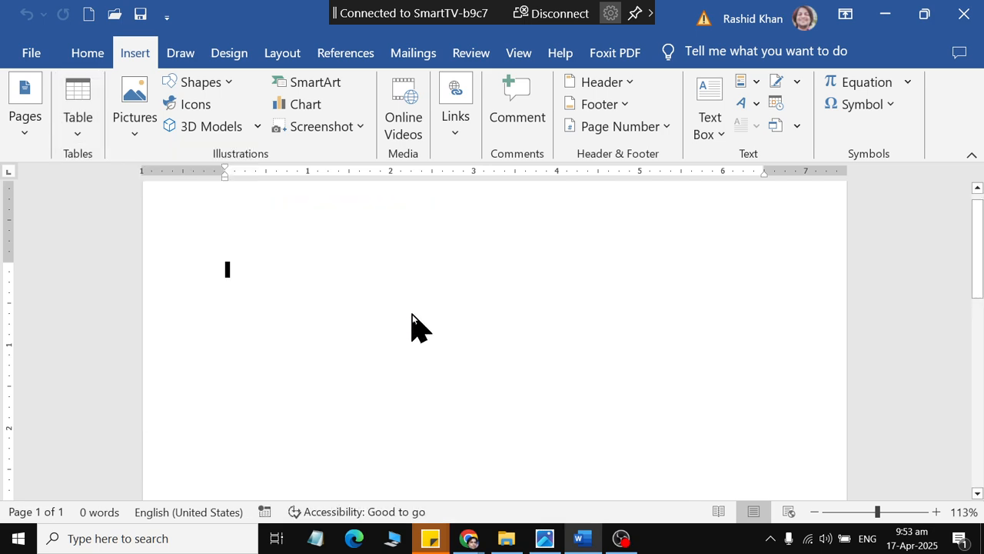
scroll(631, 361, down, 4)
scroll(338, 259, up, 3)
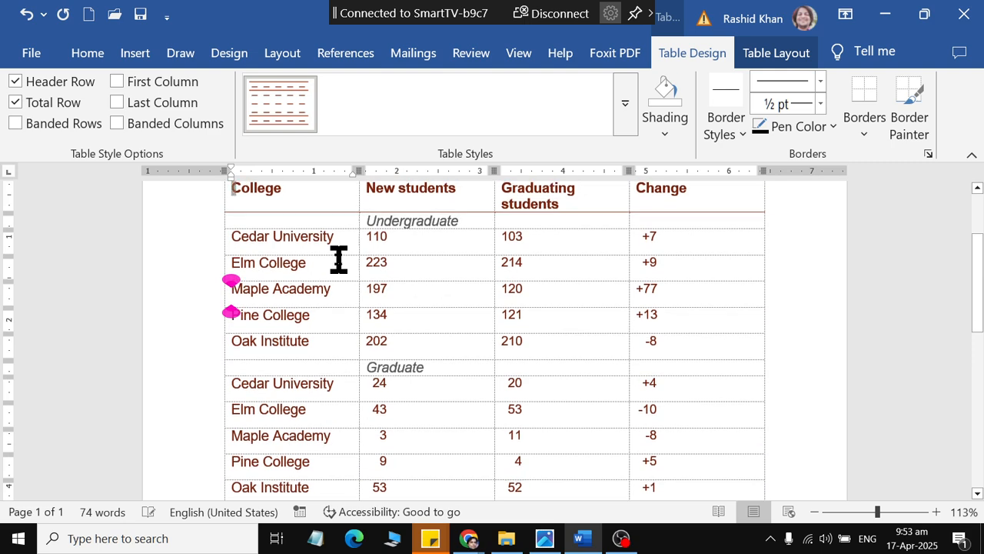
Step: Clear the contents of all table rows below the Undergraduate subheading, down through the Total row
drag(251, 250, 456, 285)
drag(292, 295, 650, 240)
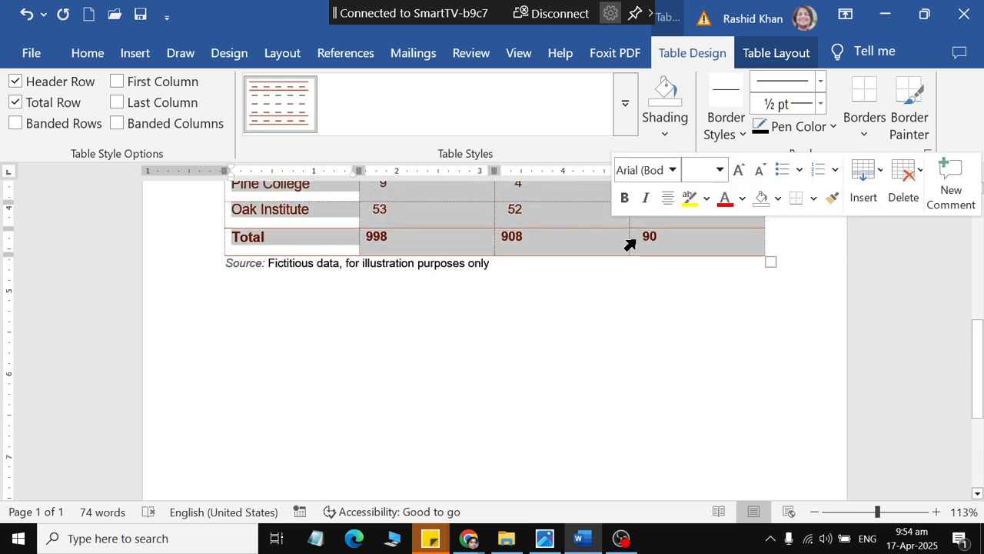
key(Delete)
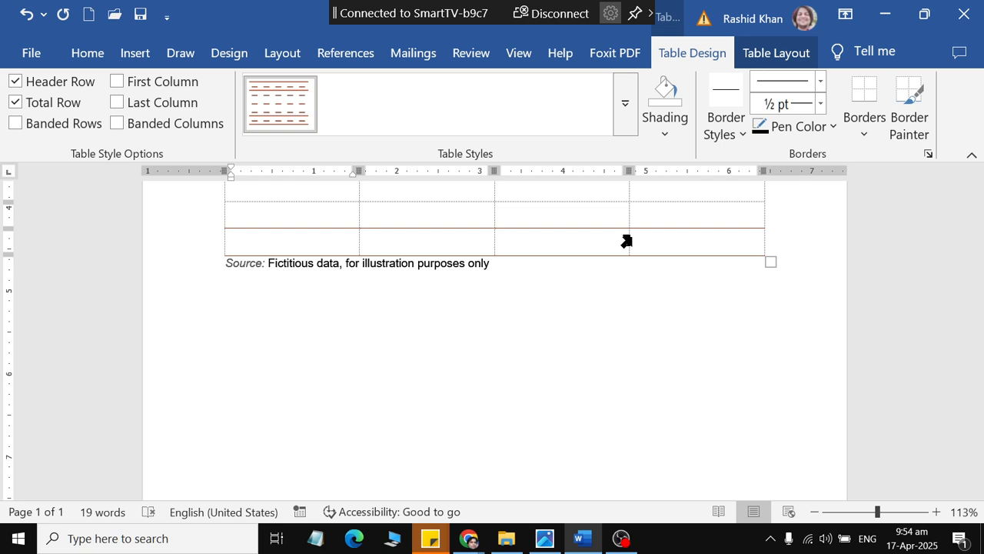
Step: Insert a new column after the Change column
scroll(503, 318, up, 7)
click(340, 340)
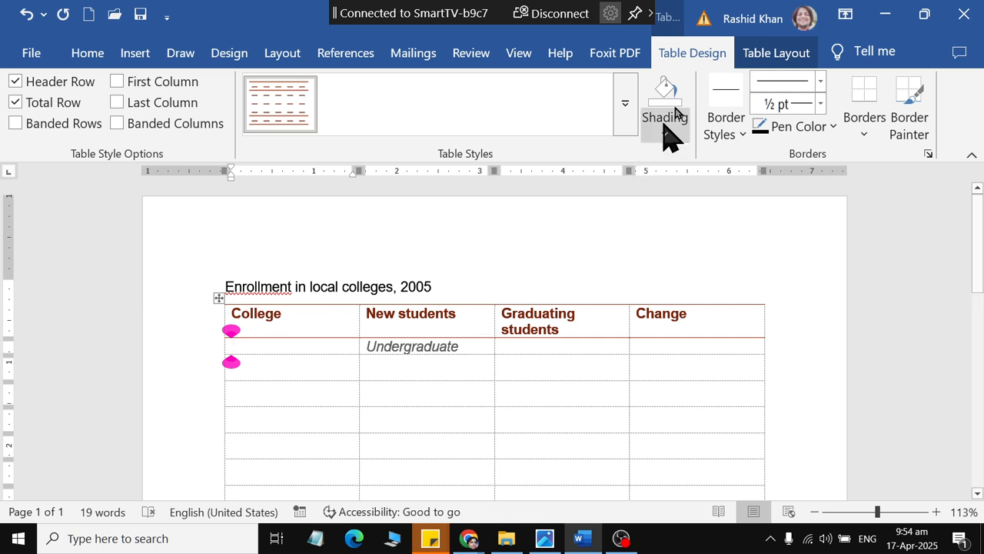
click(765, 50)
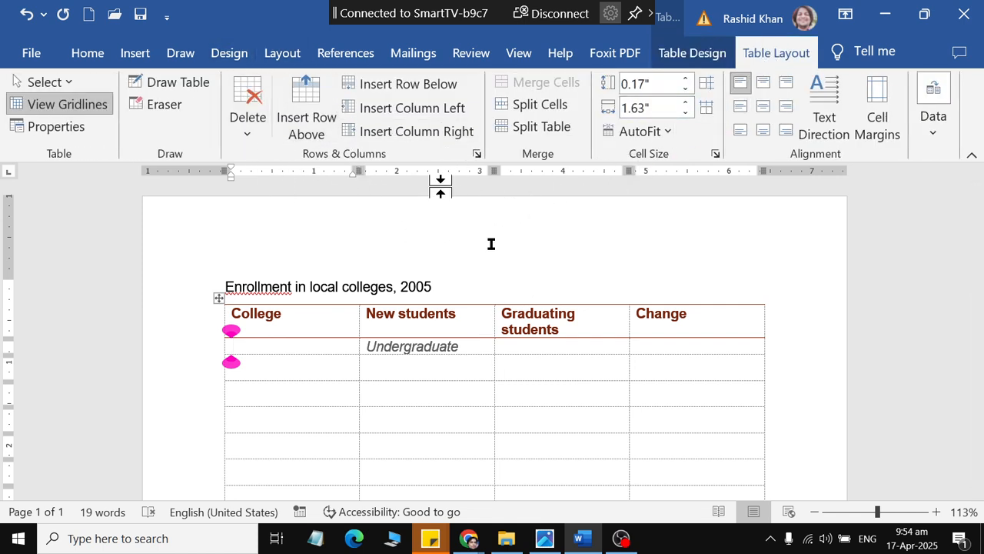
click(680, 317)
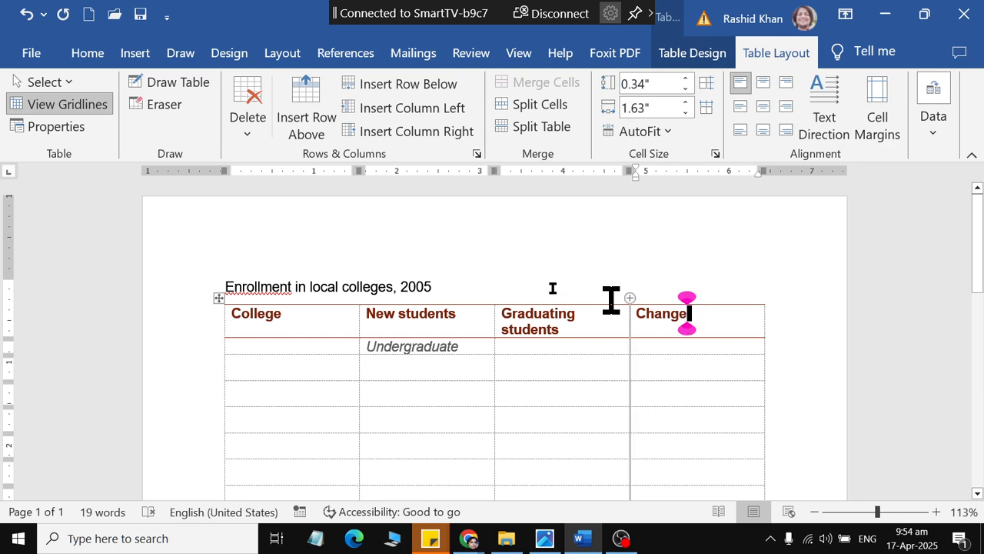
click(399, 135)
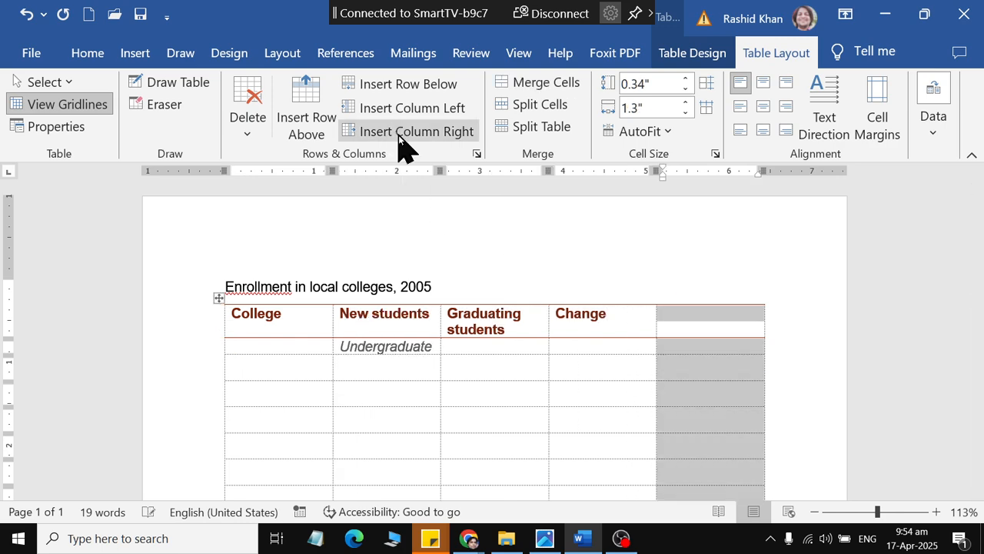
Step: Insert one empty row above the header row and another directly below it
click(606, 317)
click(312, 115)
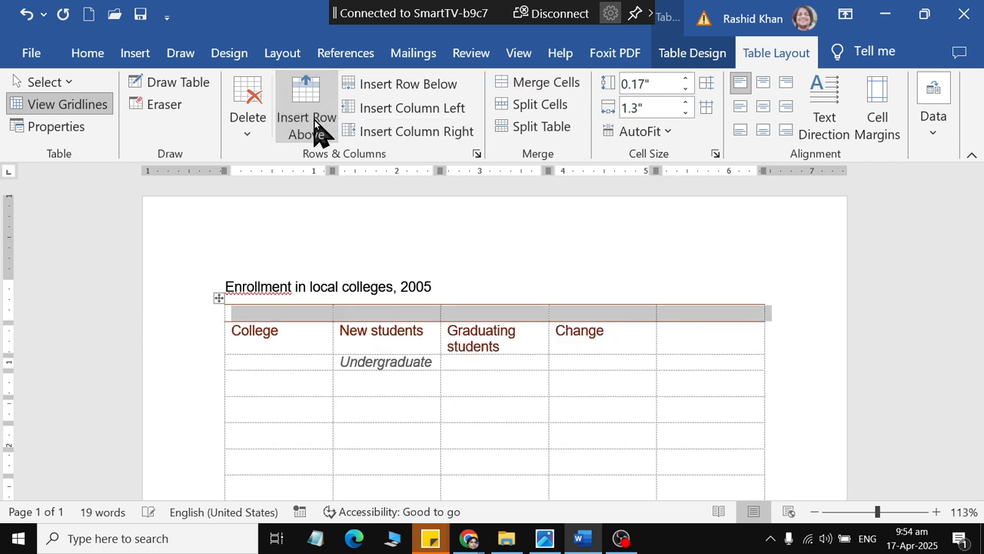
click(371, 330)
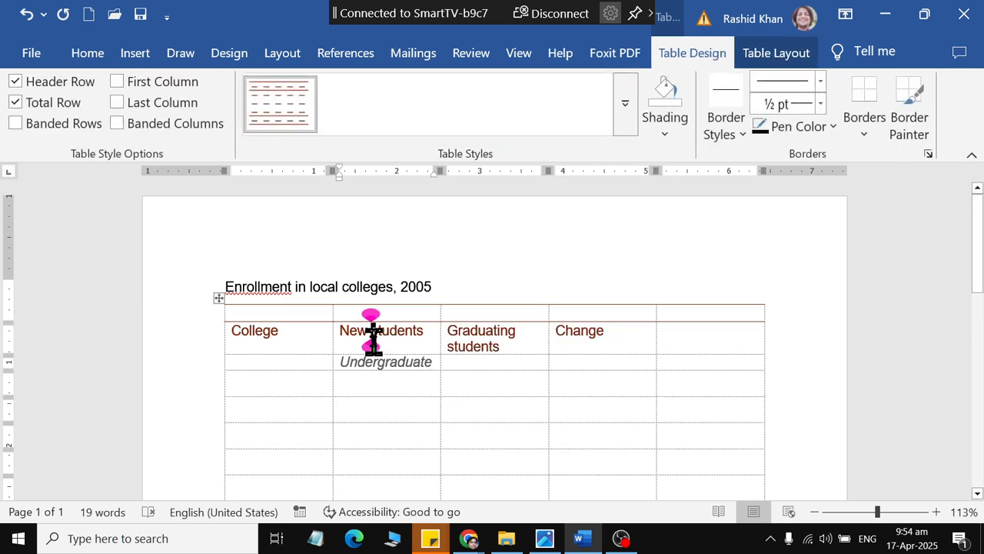
click(775, 52)
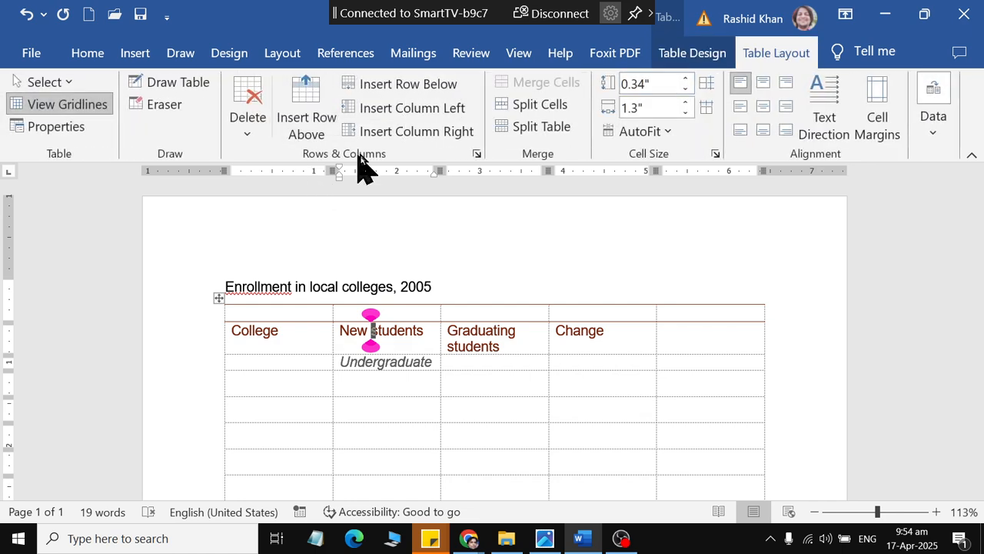
click(393, 86)
Step: Delete the empty last column after the Change column
click(708, 334)
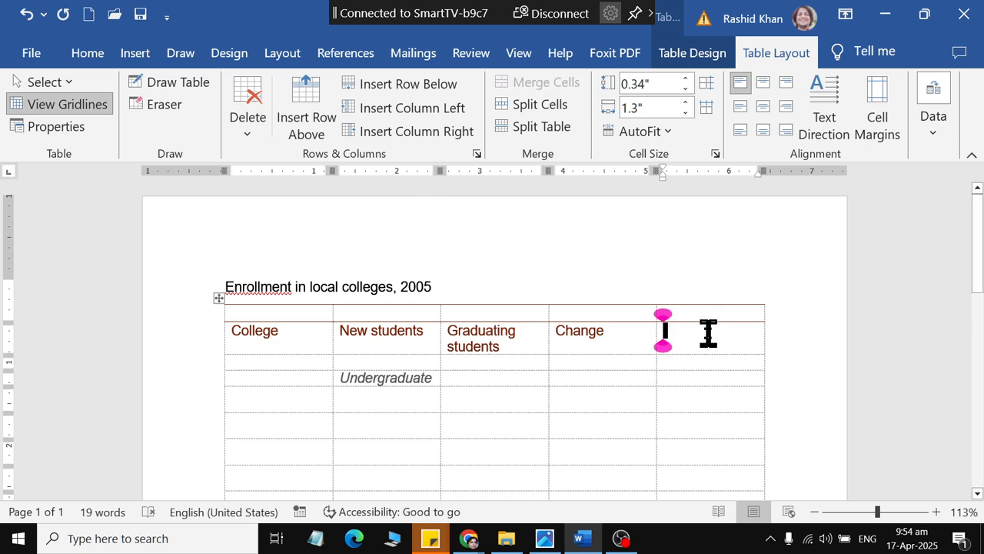
click(248, 139)
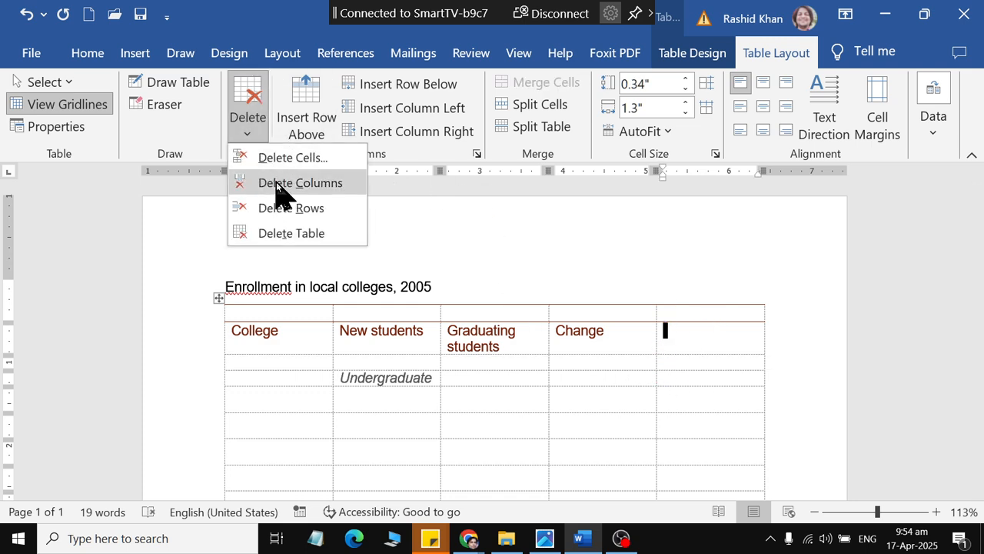
click(276, 183)
Step: Delete the empty row above the header row and the empty row directly below it
click(254, 137)
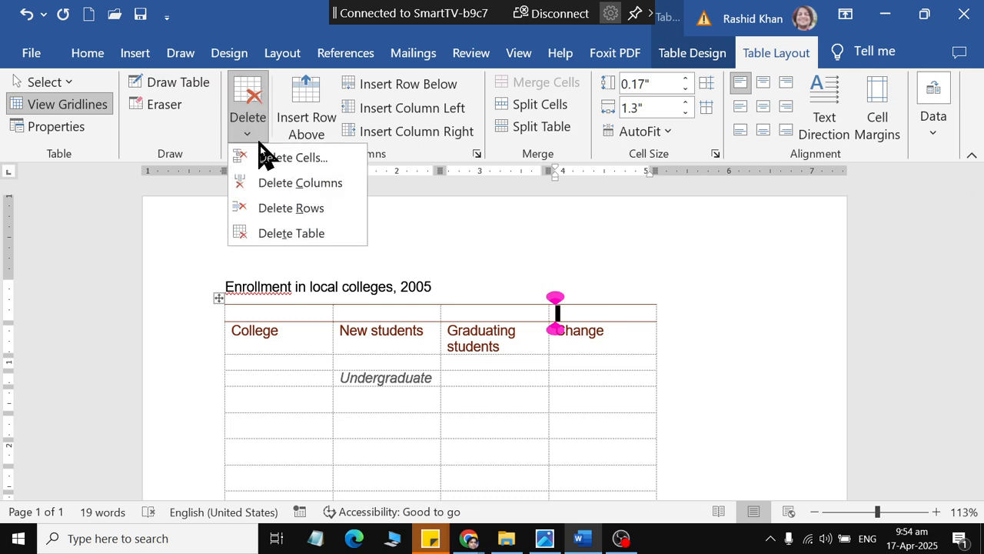
click(279, 207)
click(505, 350)
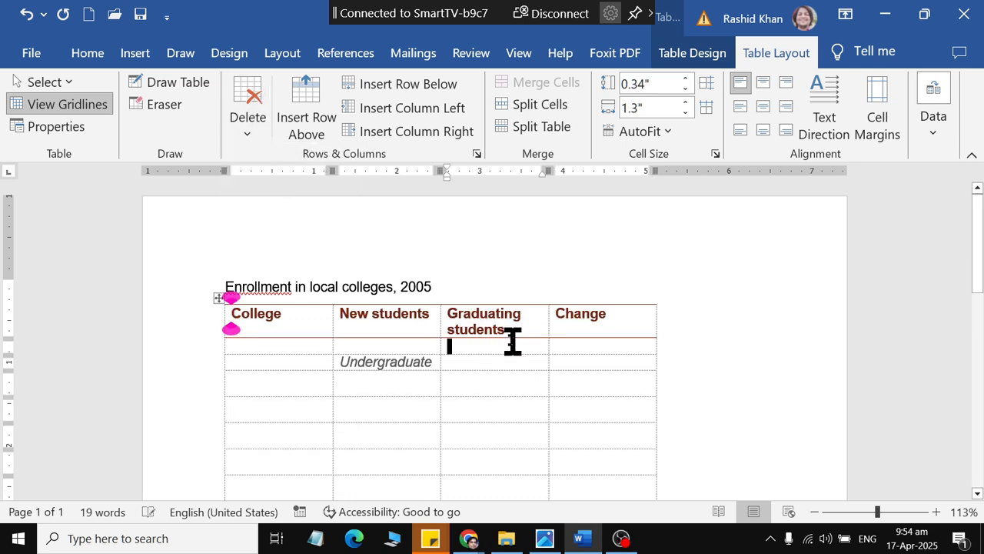
click(254, 137)
click(280, 207)
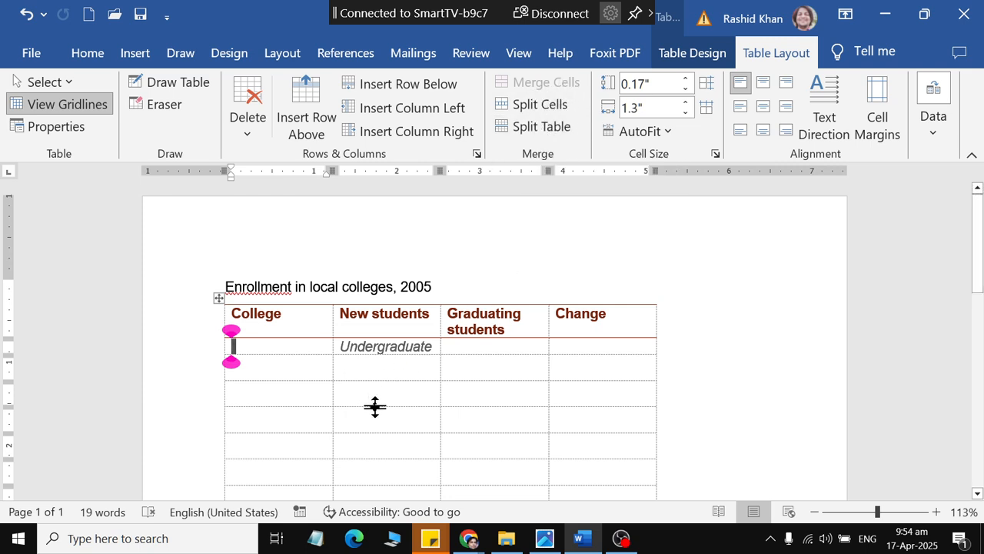
Step: Merge the four cells of the table's fifth row into one and split that cell into 6 columns and 1 row
drag(294, 423, 620, 428)
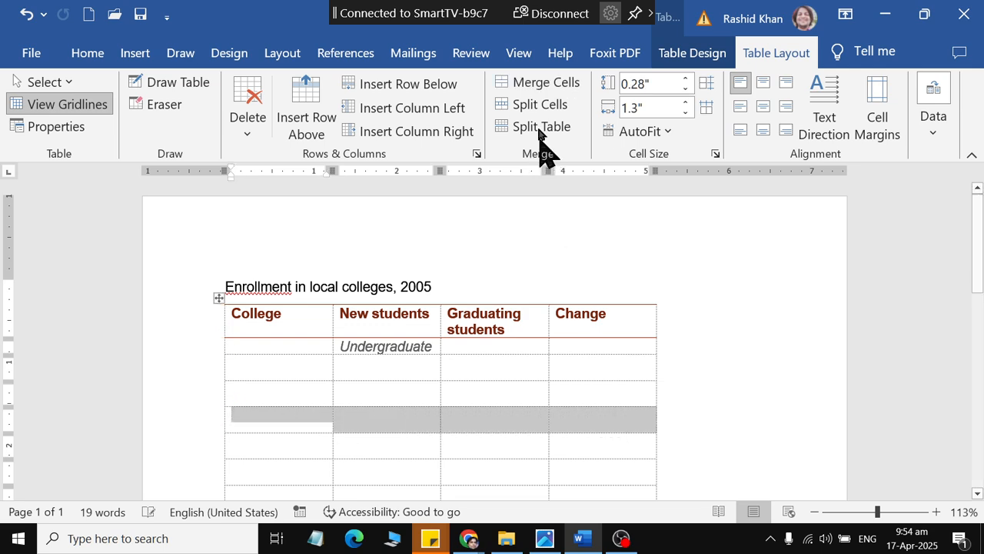
click(541, 85)
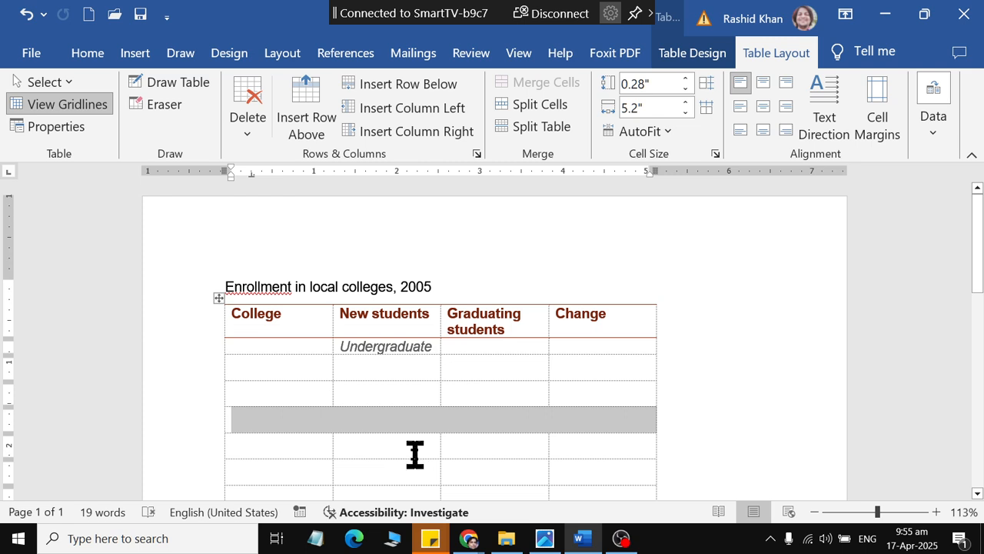
click(315, 421)
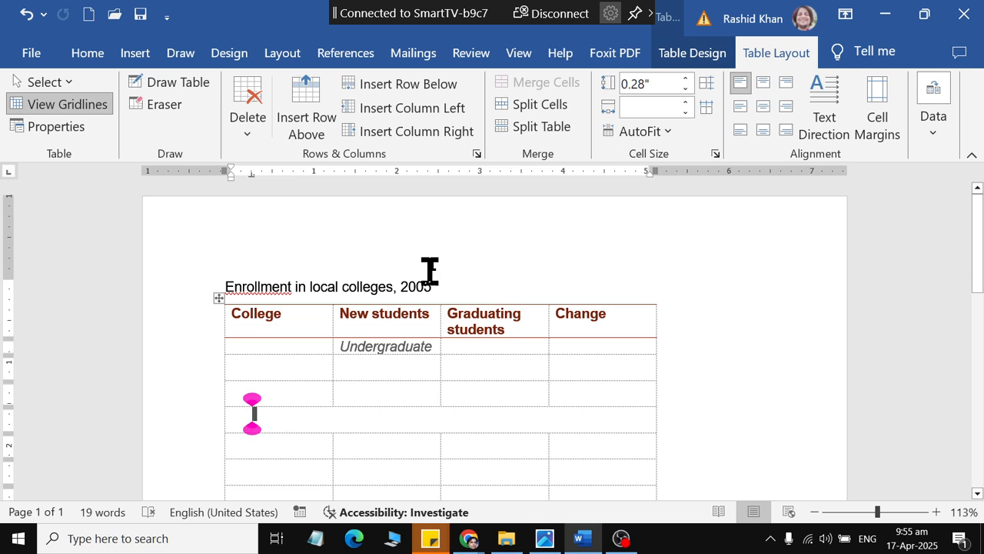
click(522, 111)
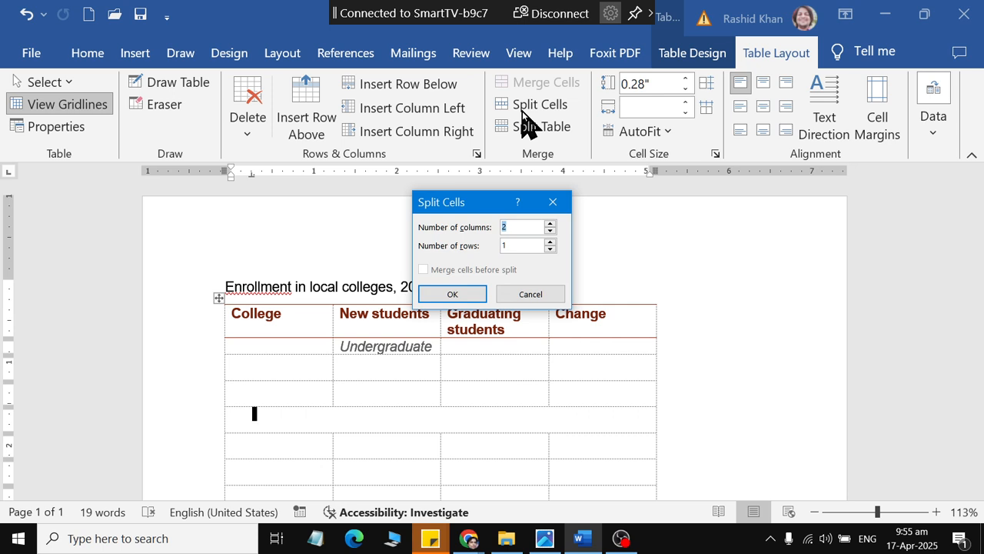
text(6)
click(465, 294)
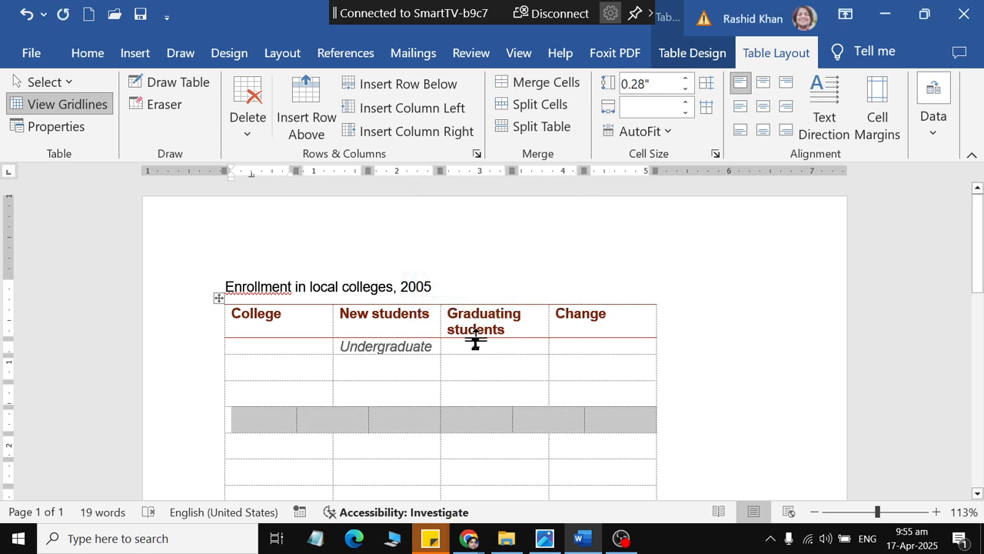
click(483, 443)
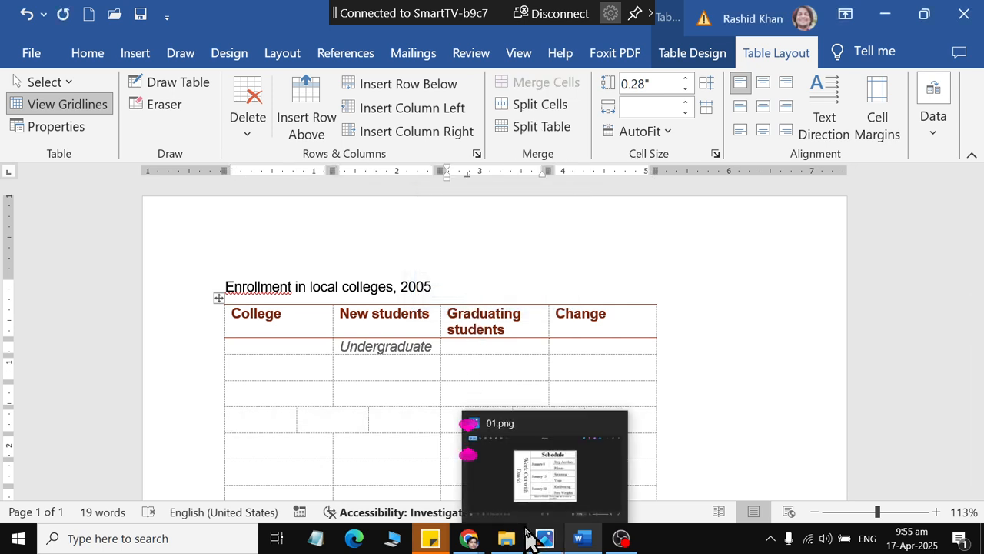
Step: Merge the first two cells of the seventh row, and merge the sixth and seventh rows' cells under Graduating students and Change into one block
scroll(367, 462, down, 1)
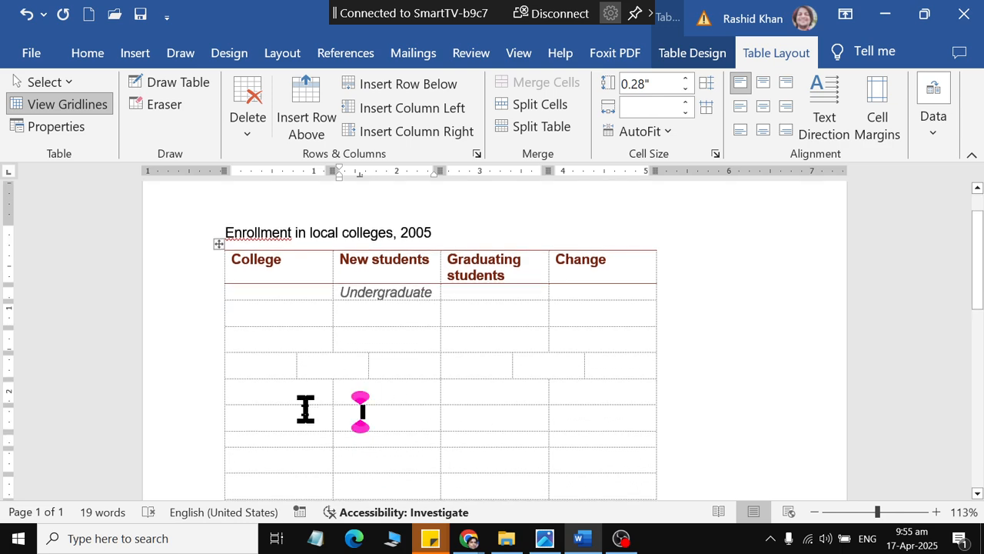
drag(306, 409, 370, 417)
click(538, 83)
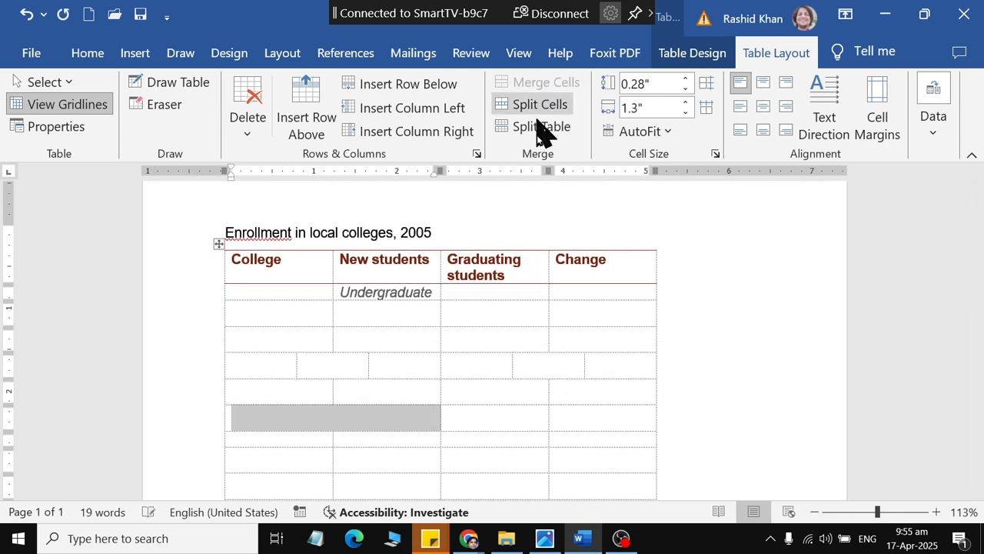
drag(522, 399, 575, 410)
click(538, 85)
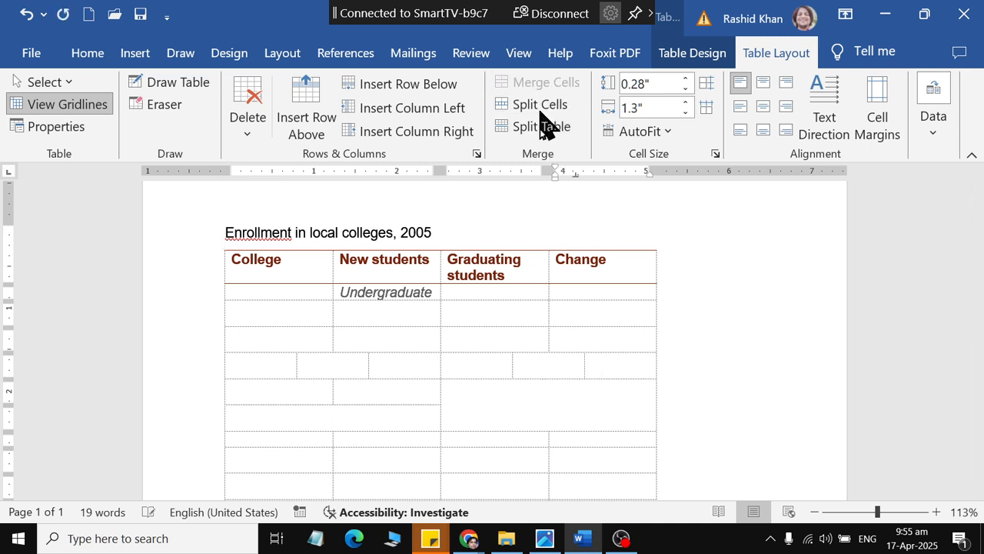
Step: Split the large merged cell under Graduating students and Change into 3 columns and 1 row
click(514, 407)
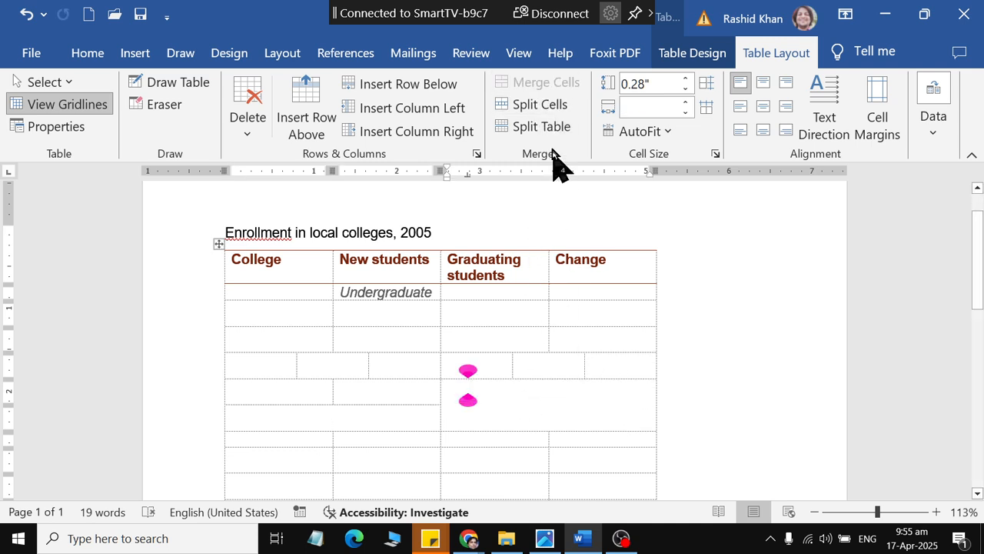
click(540, 100)
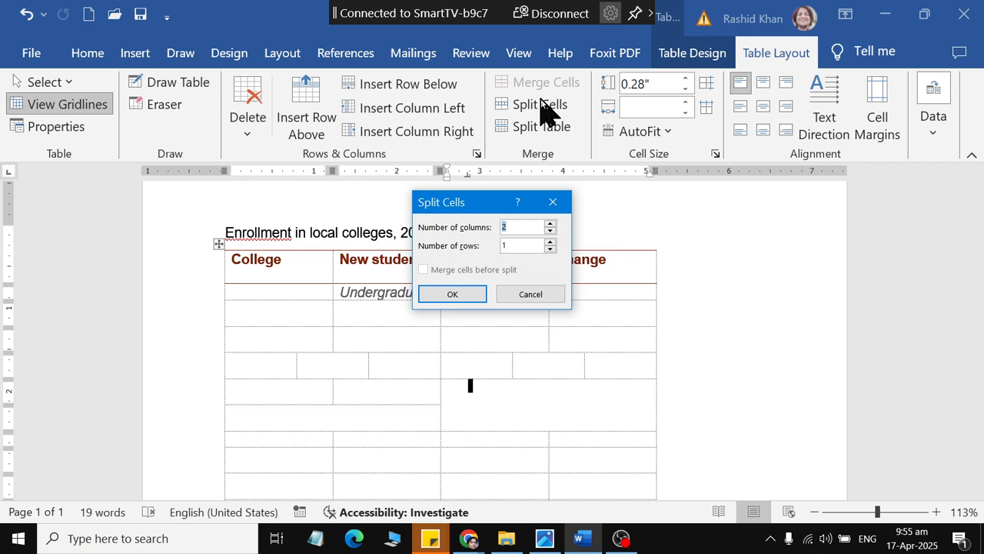
text(3)
click(468, 302)
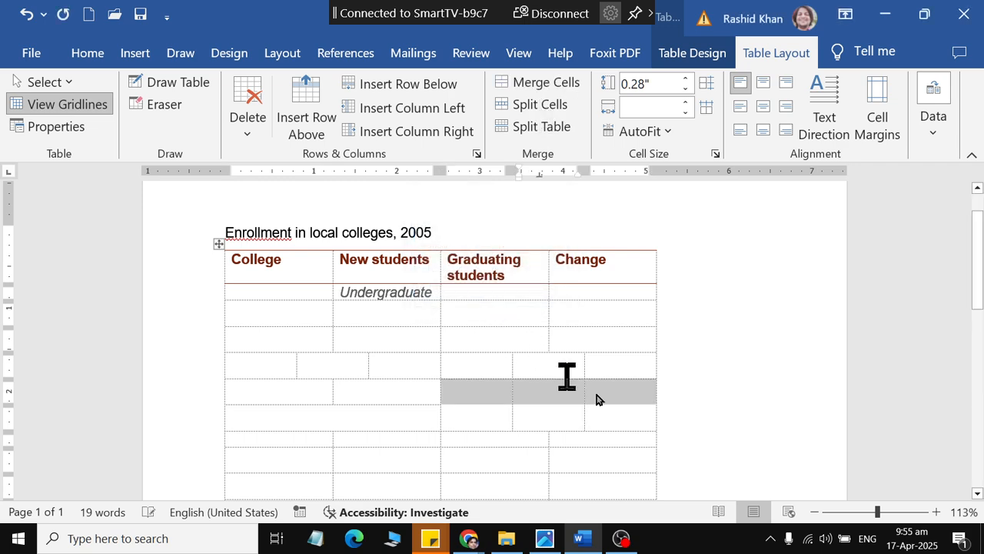
click(596, 411)
click(534, 407)
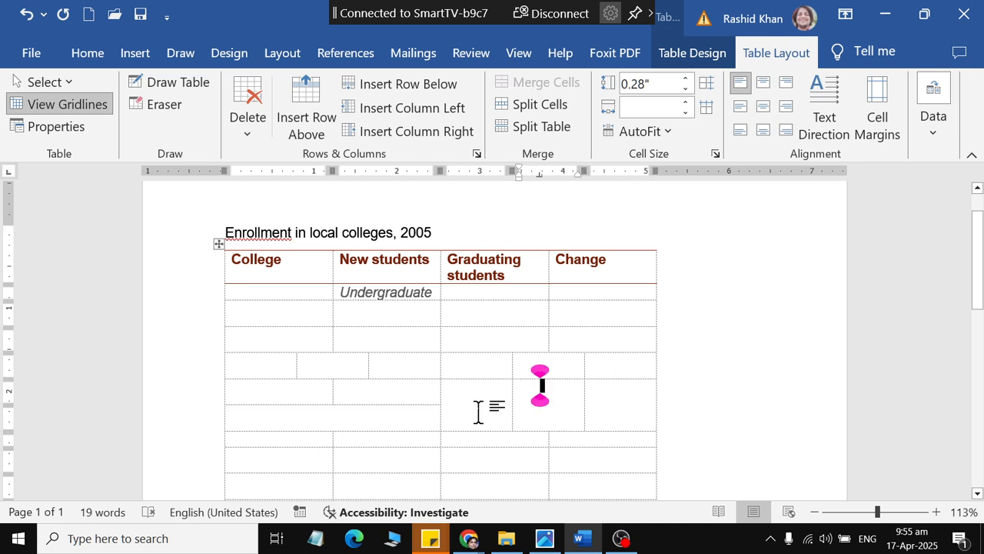
Step: Split the first of the three tall cells under Graduating students into 2 columns and 2 rows
click(478, 411)
click(531, 104)
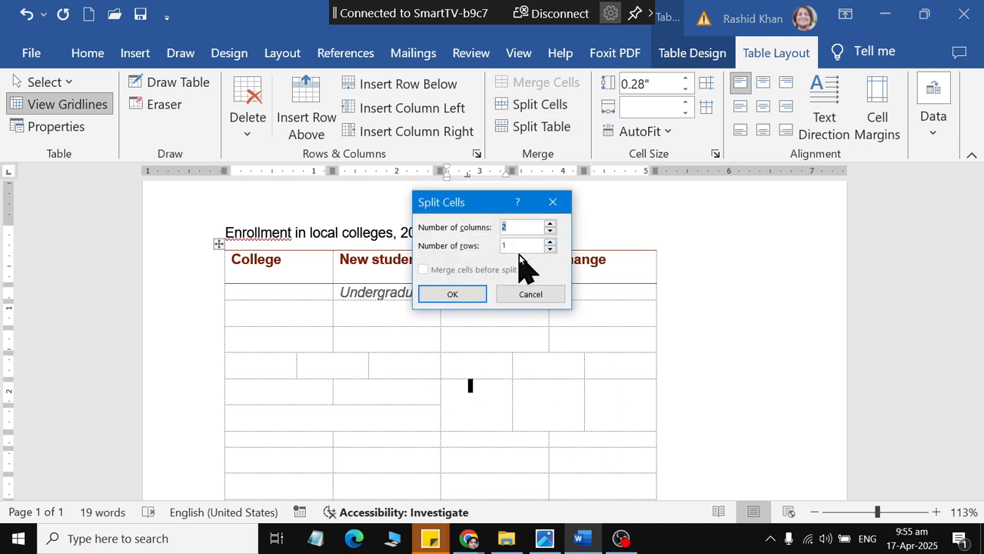
drag(517, 247, 461, 241)
text(2)
click(465, 289)
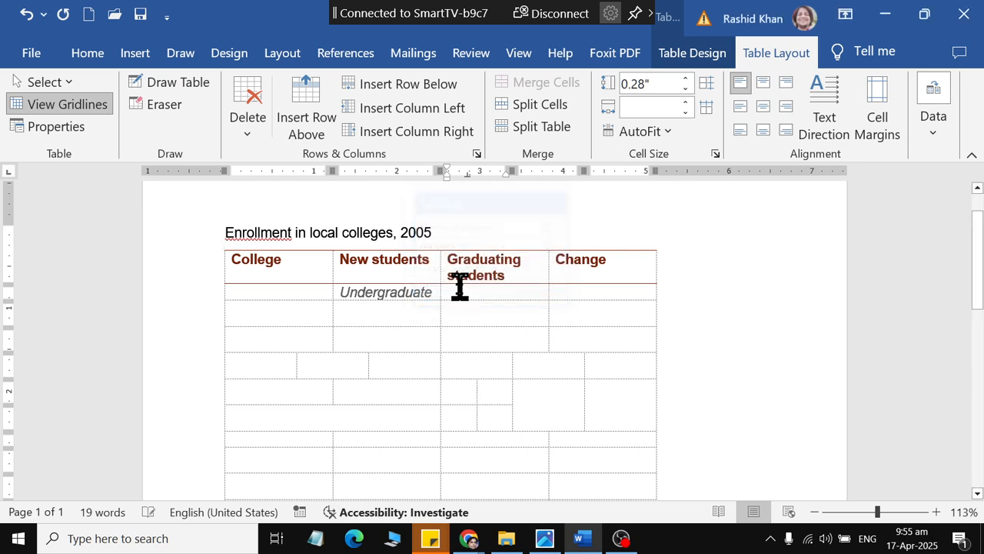
click(459, 287)
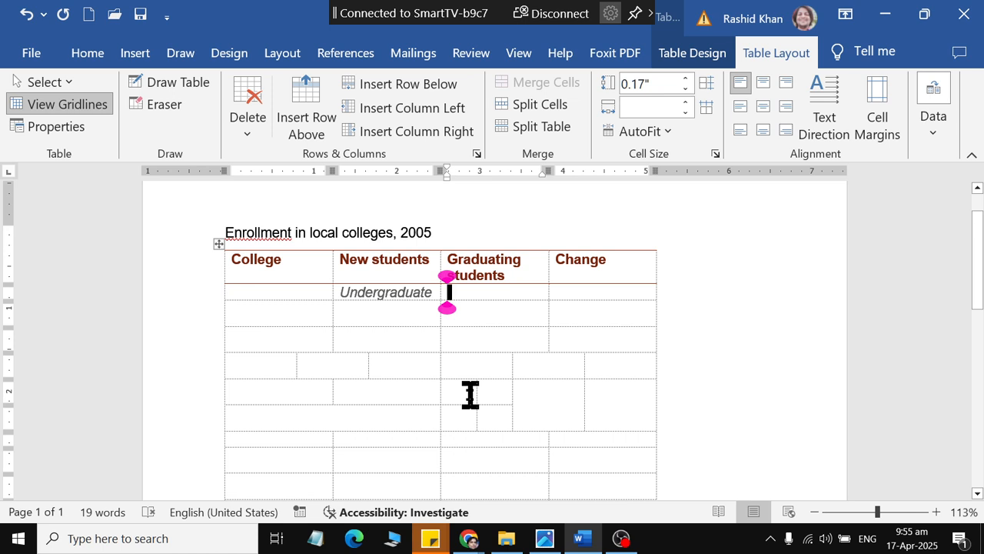
Step: Split the table in two so the row with six cells starts the second table
click(280, 365)
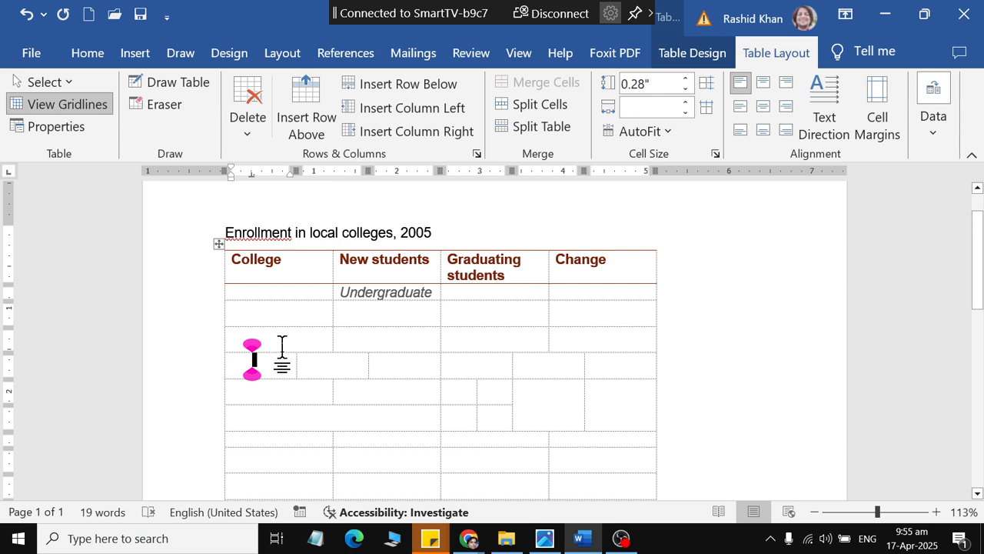
click(281, 336)
click(282, 358)
click(533, 126)
scroll(409, 426, down, 3)
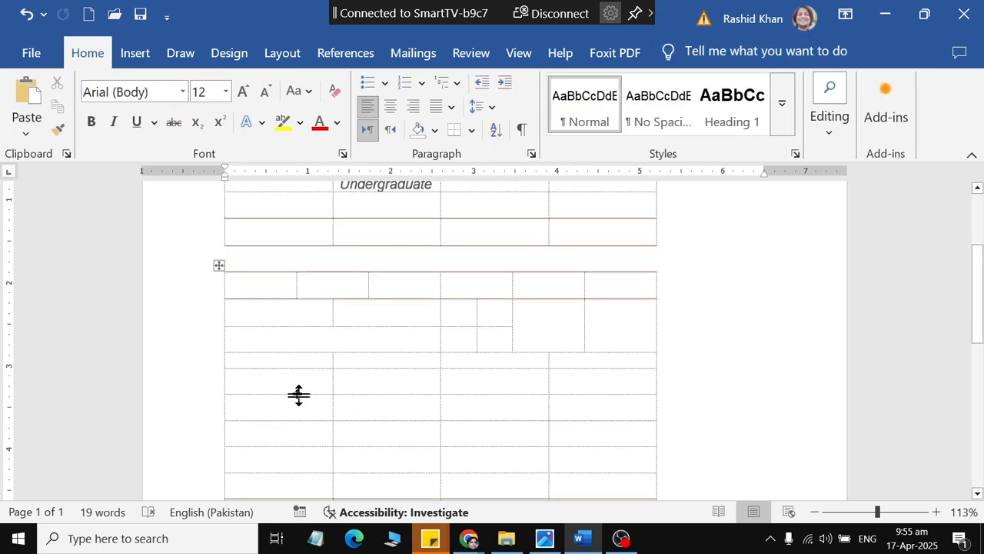
Step: Split the second table so the narrow four-cell row below the merged and split cells starts a third table
click(290, 362)
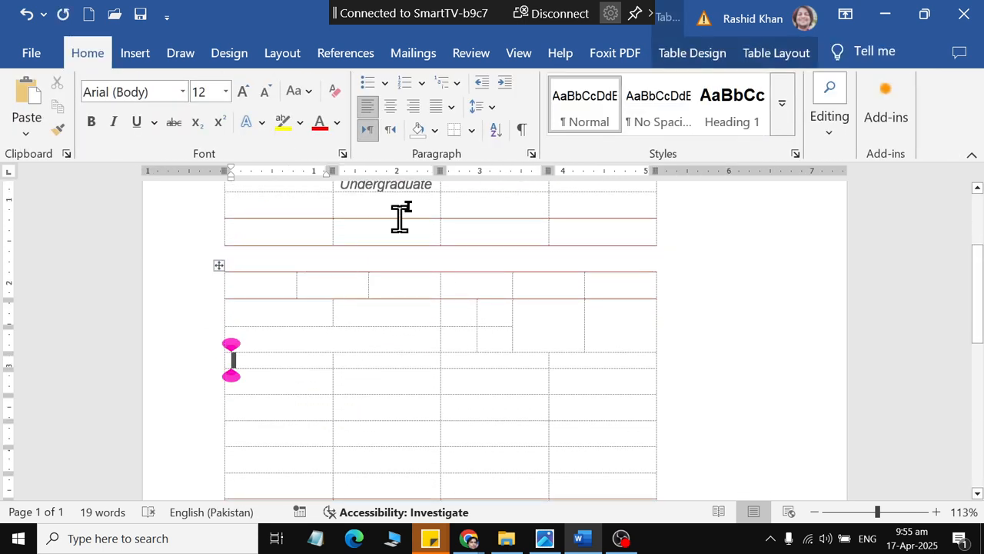
click(749, 55)
click(533, 126)
scroll(436, 376, up, 3)
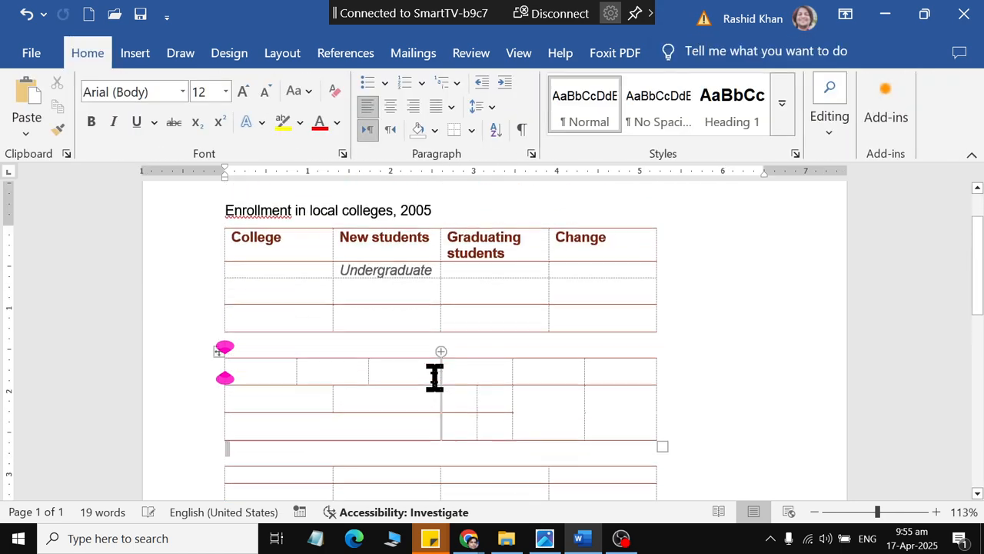
Step: Narrow the gap between the first and second tables by reducing the blank line's font size to 1
scroll(573, 355, down, 3)
click(263, 266)
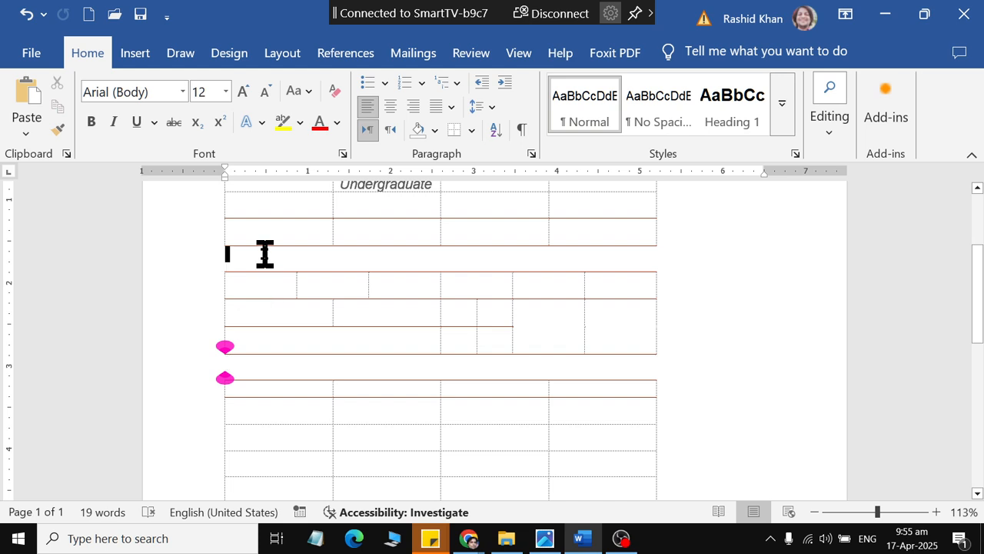
click(265, 92)
click(265, 92)
click(265, 92)
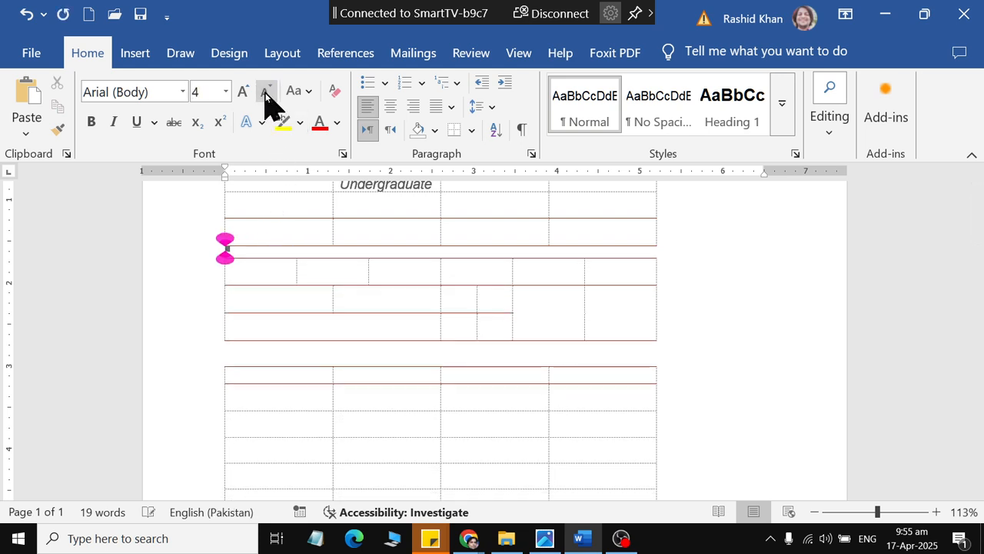
click(266, 92)
Step: Narrow the gap between the second and third tables by reducing the blank line's font size to 2
click(267, 358)
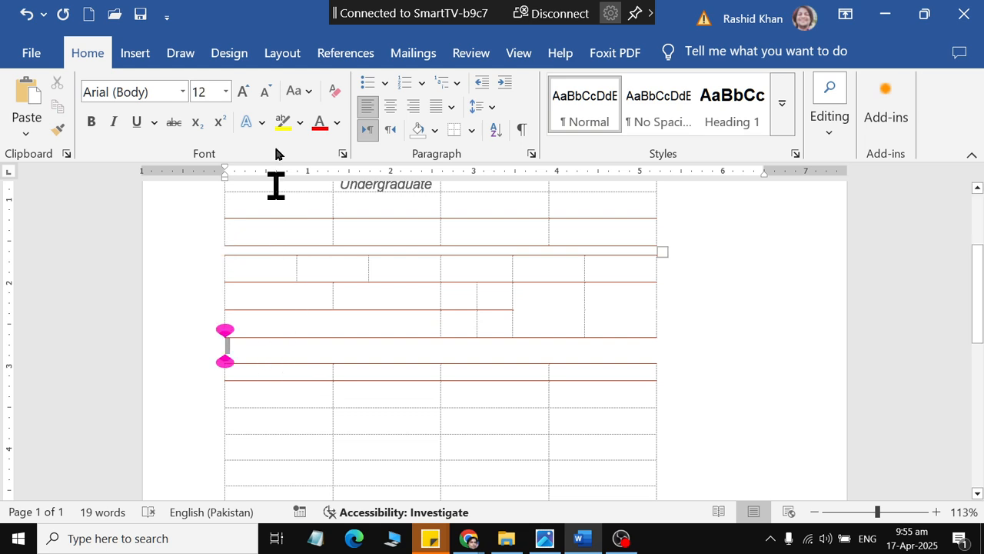
click(259, 98)
click(258, 98)
click(259, 97)
click(258, 98)
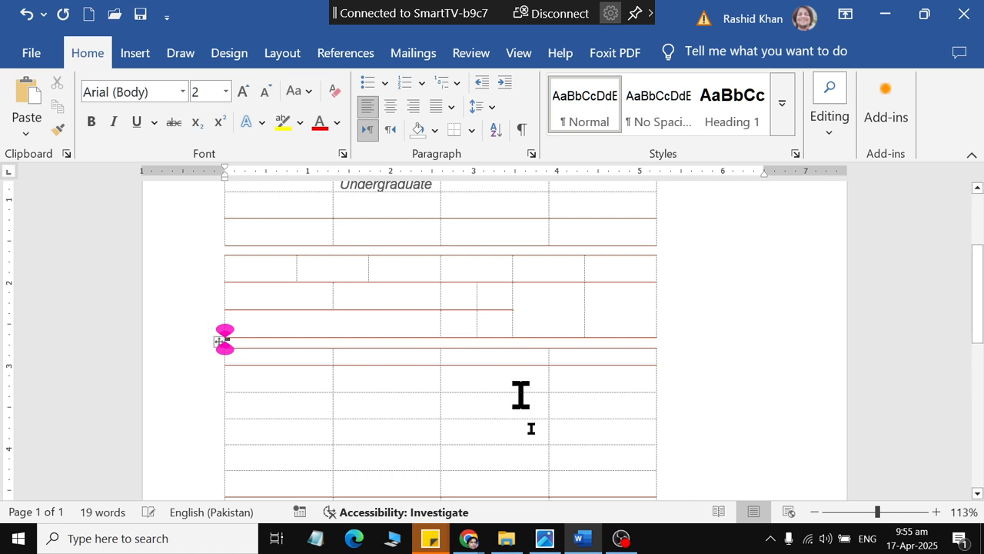
click(582, 215)
click(577, 277)
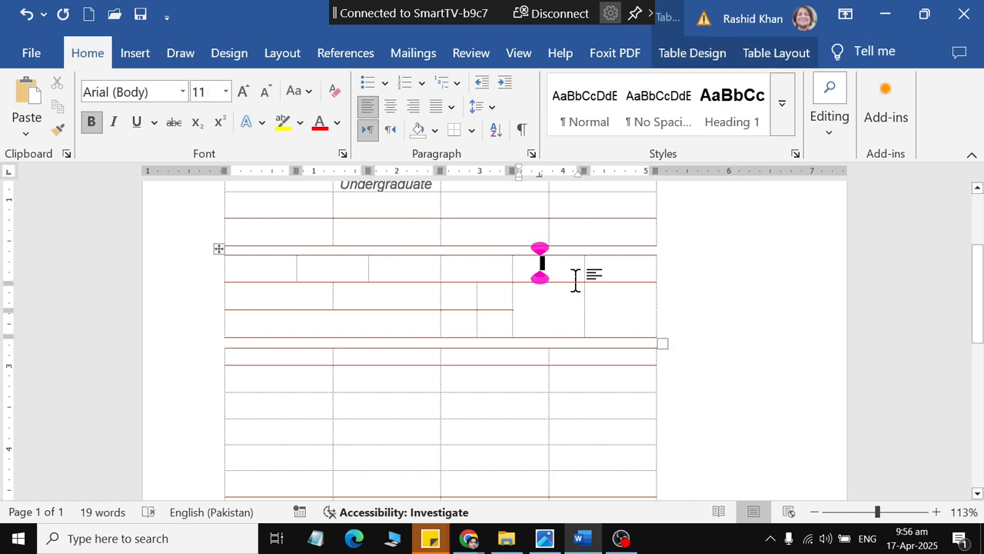
Step: Rejoin the three tables into one by deleting the blank lines between them
click(284, 252)
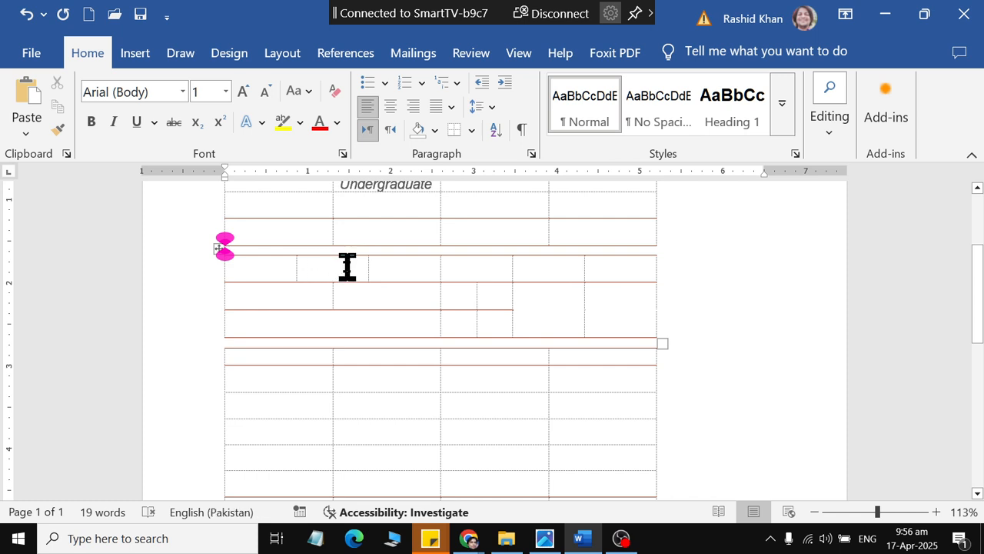
click(271, 246)
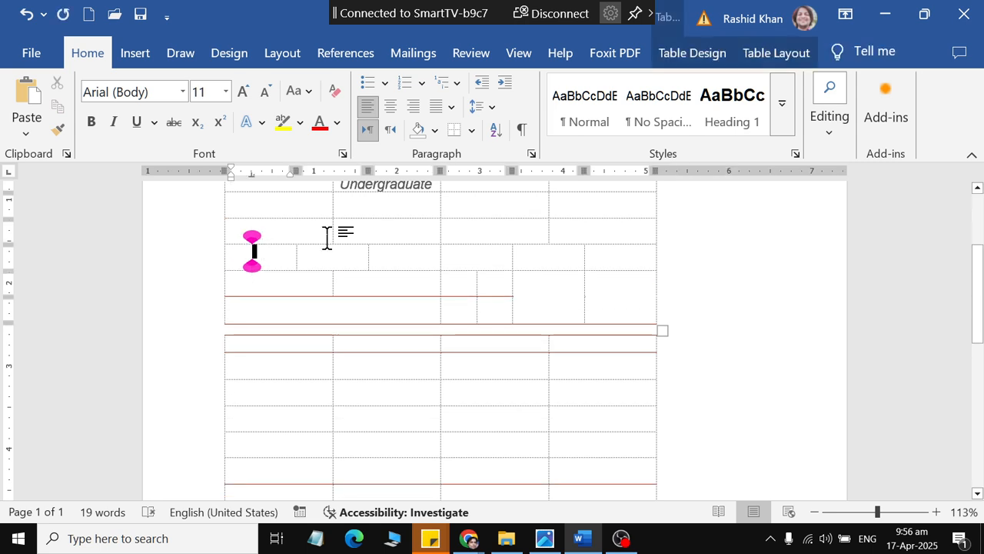
click(324, 329)
click(263, 331)
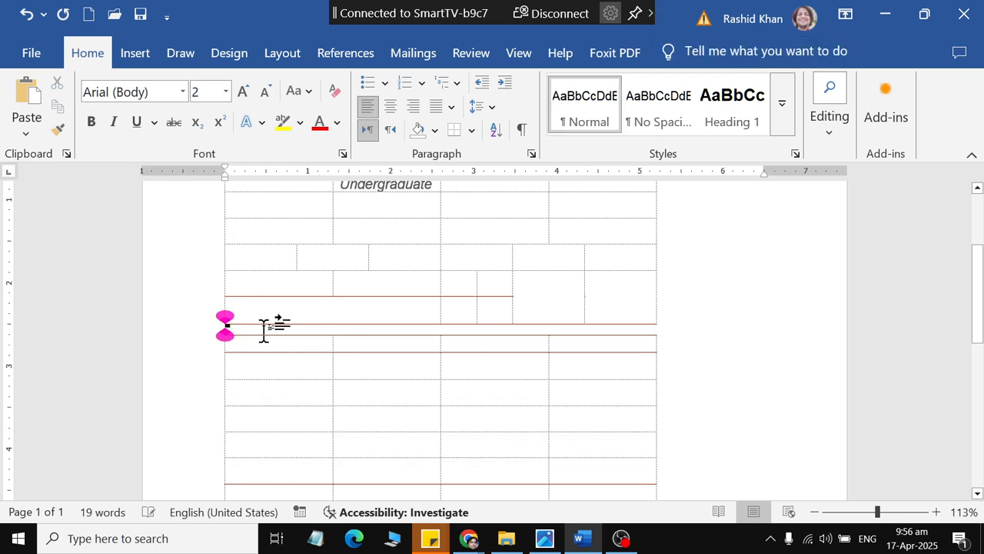
key(Delete)
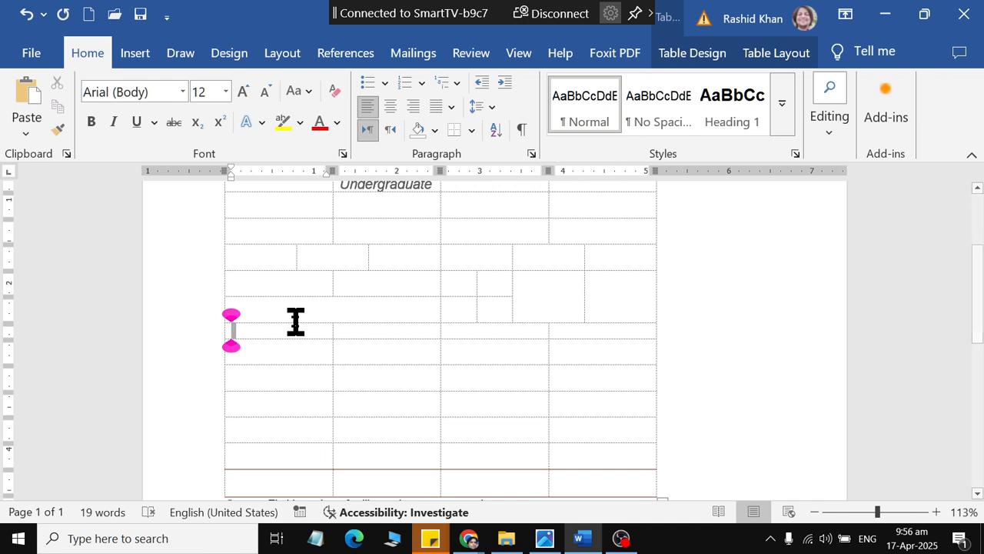
Step: Apply the dark grid table style with black header and total rows and a grey body to the table
scroll(297, 318, down, 2)
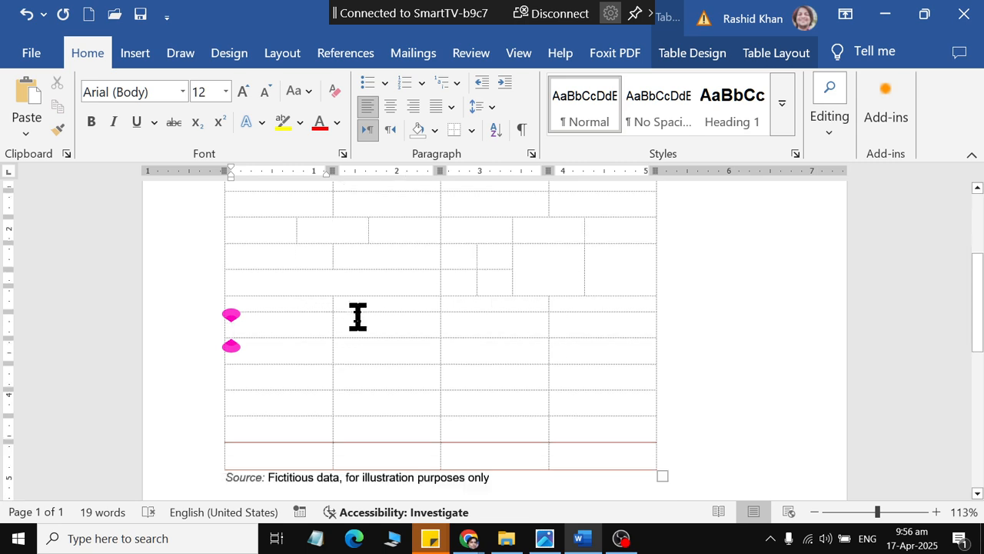
scroll(365, 316, up, 3)
scroll(380, 321, up, 1)
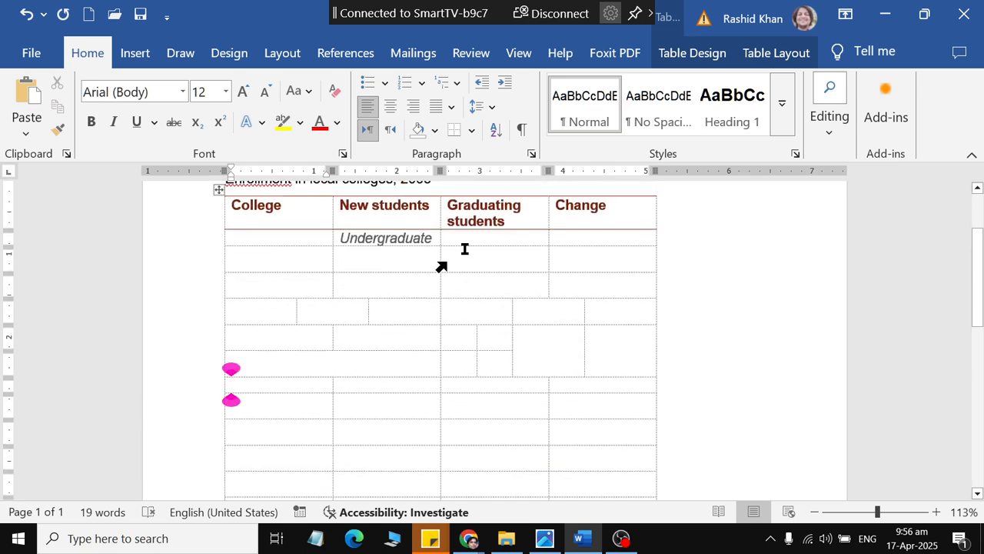
click(713, 52)
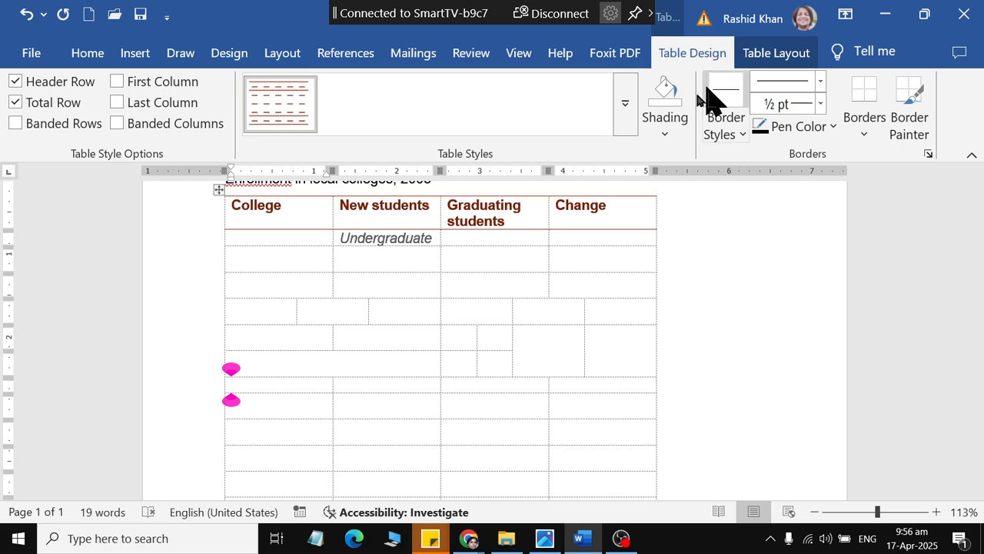
scroll(510, 268, up, 1)
click(625, 123)
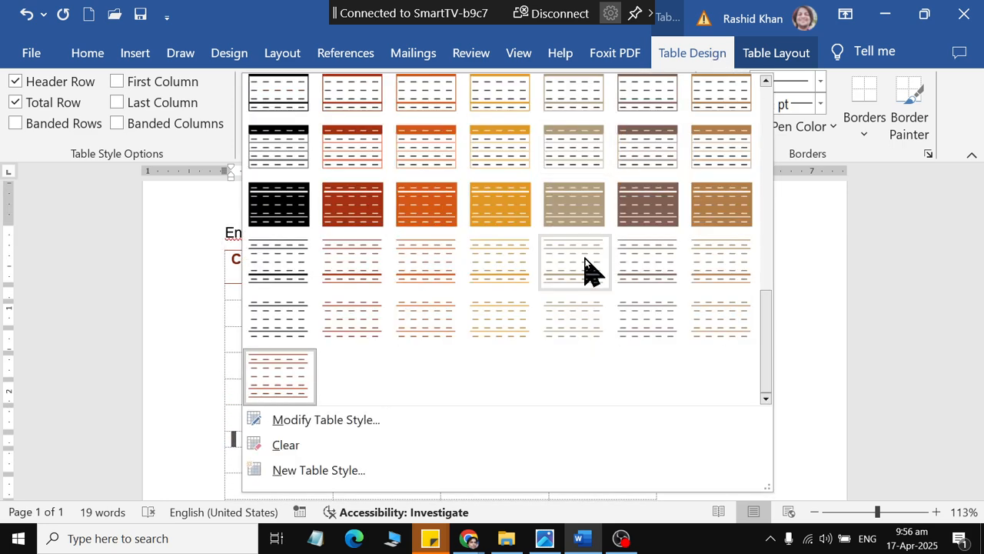
scroll(589, 277, up, 5)
scroll(573, 298, down, 2)
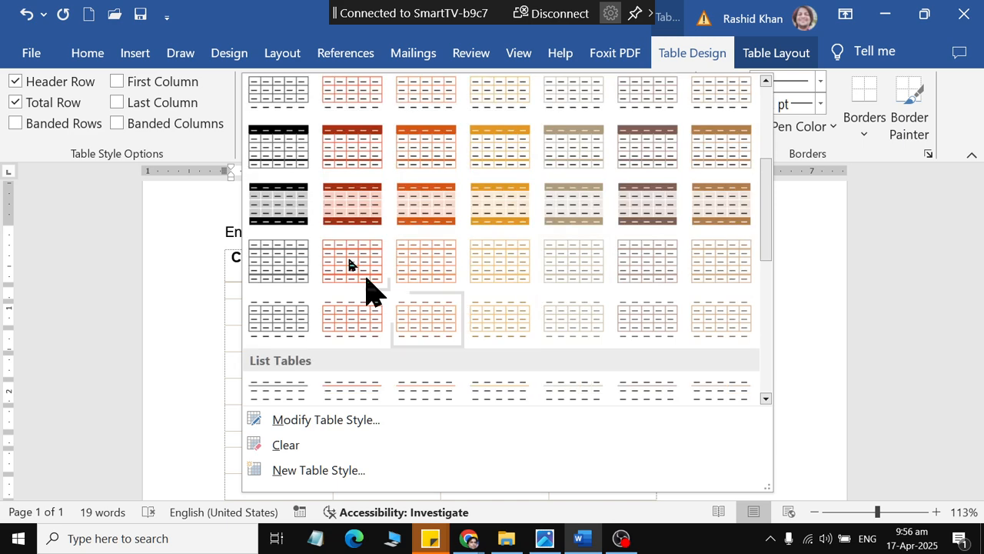
click(303, 157)
scroll(672, 297, down, 3)
scroll(673, 297, up, 1)
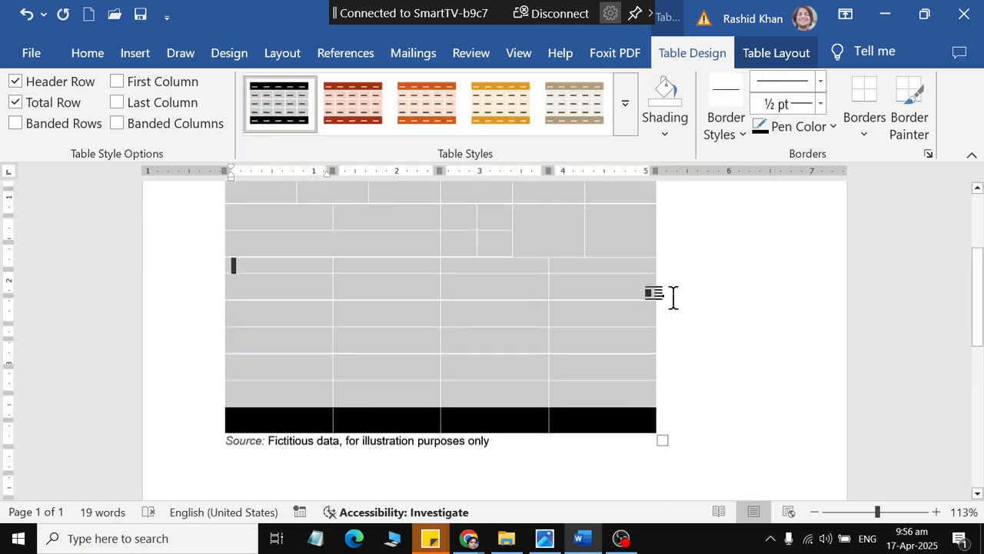
scroll(673, 298, up, 3)
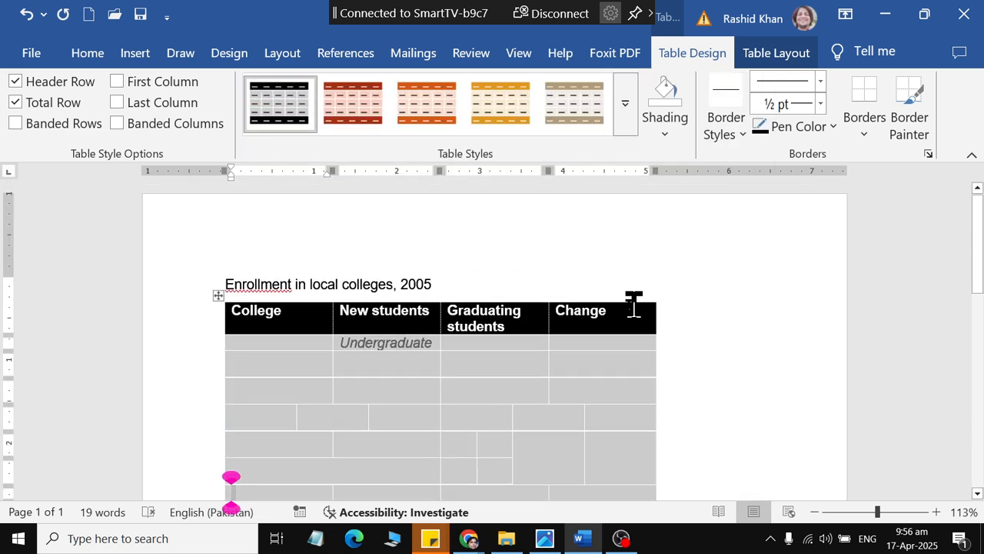
Step: Apply the plain grid table style with thin black borders around every cell
click(624, 82)
scroll(369, 213, up, 1)
click(301, 131)
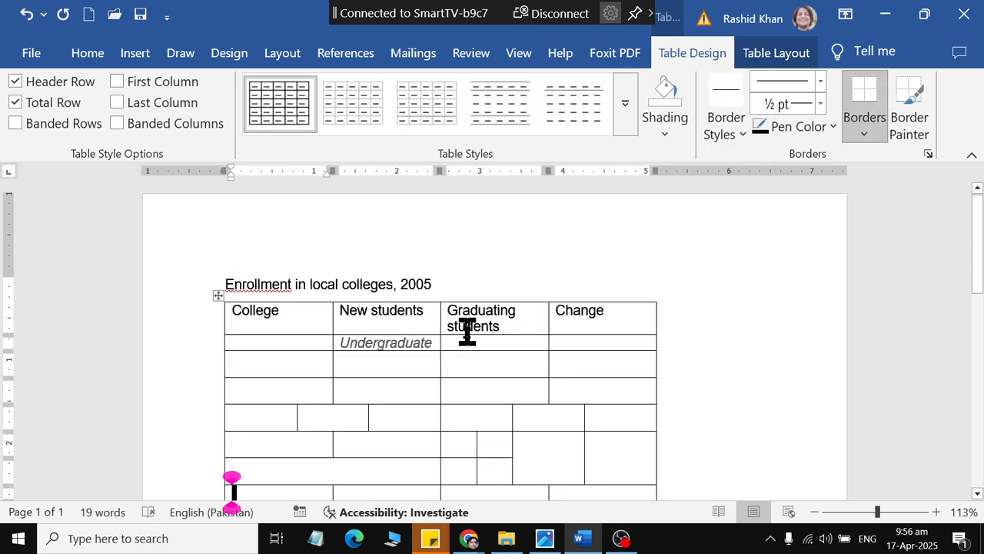
Step: AutoFit the table to the window so it spans the page's text width
click(505, 346)
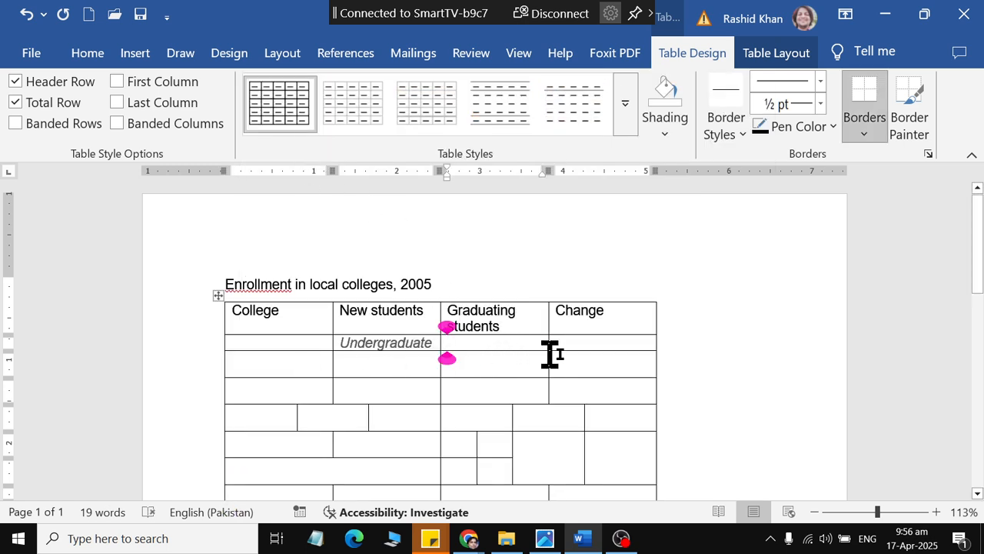
click(750, 52)
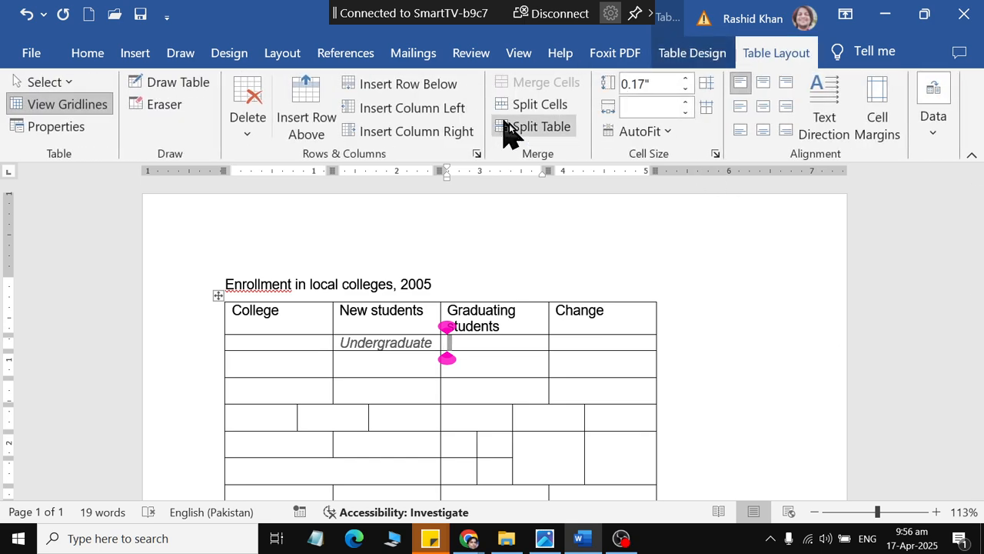
click(636, 131)
click(639, 182)
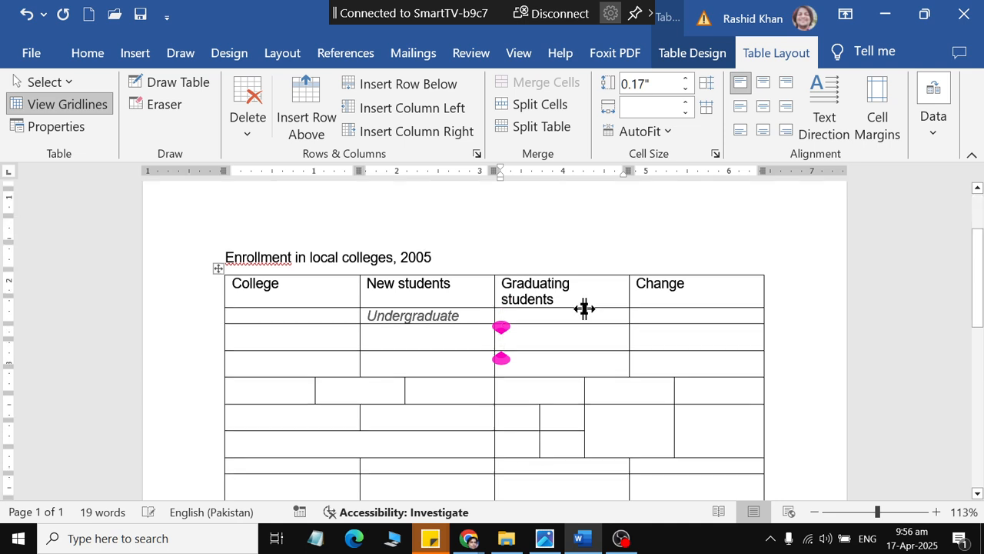
scroll(585, 307, down, 5)
scroll(578, 312, up, 5)
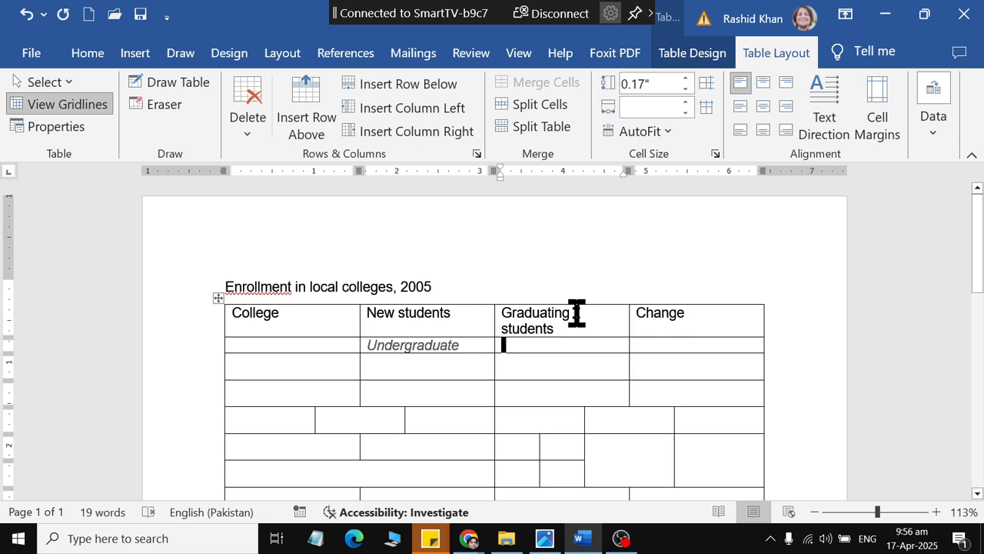
Step: AutoFit the table's columns to their contents, and AutoFit the table to the window again
click(655, 133)
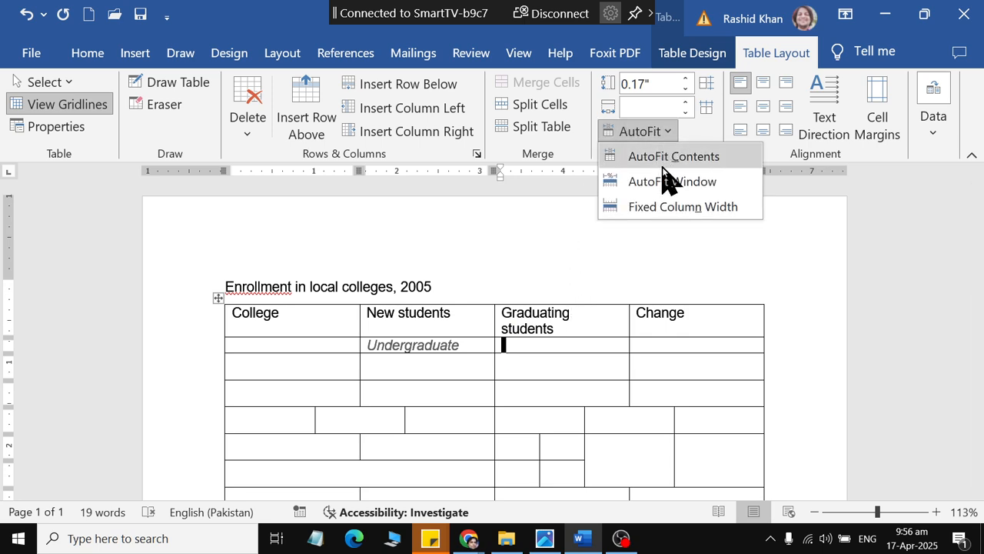
click(662, 162)
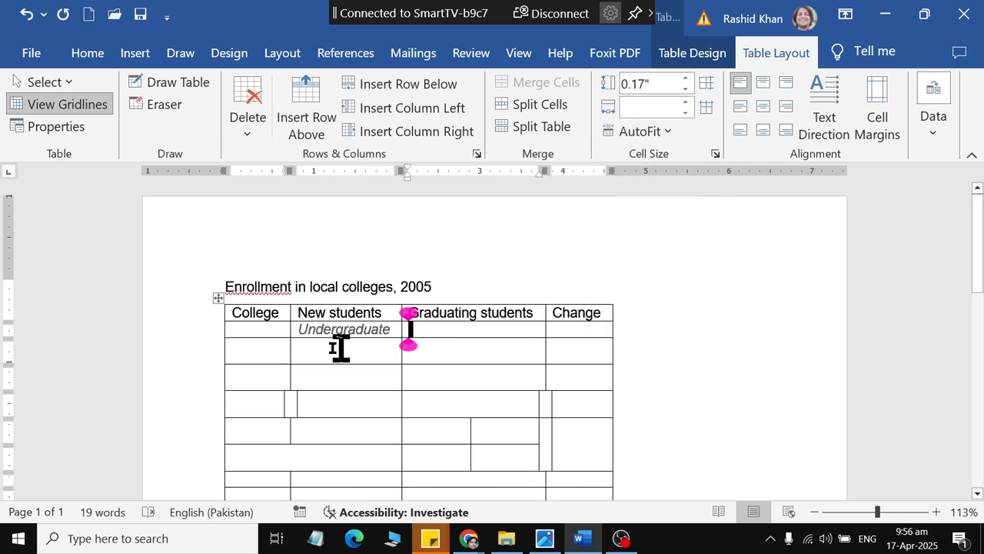
click(651, 133)
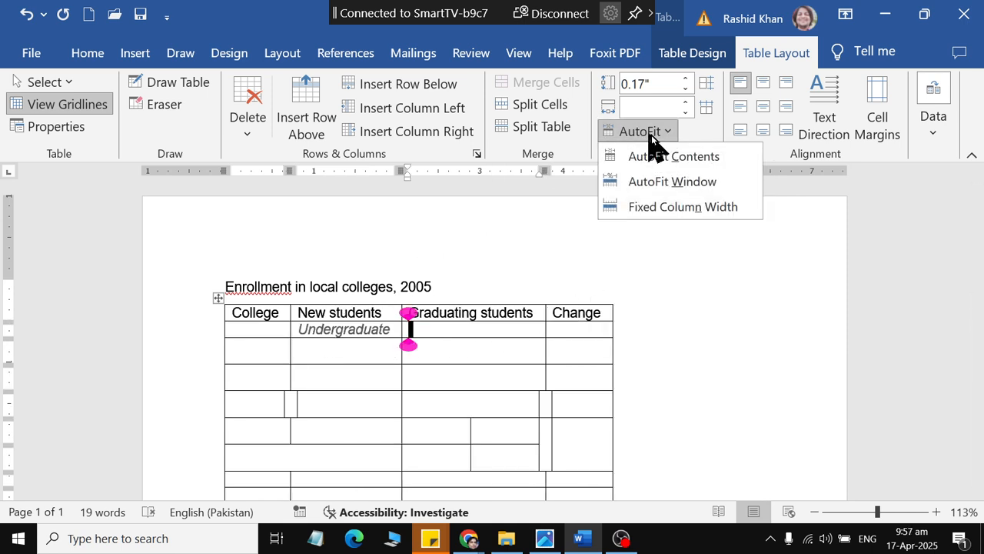
click(663, 181)
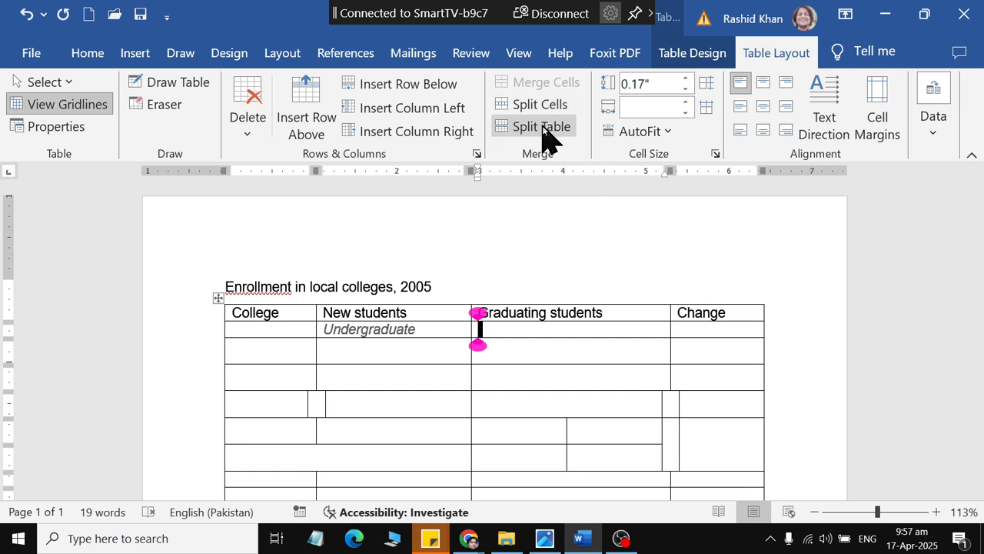
Step: Increase the height of the header row with College and New students to about 0.31 inches
click(485, 348)
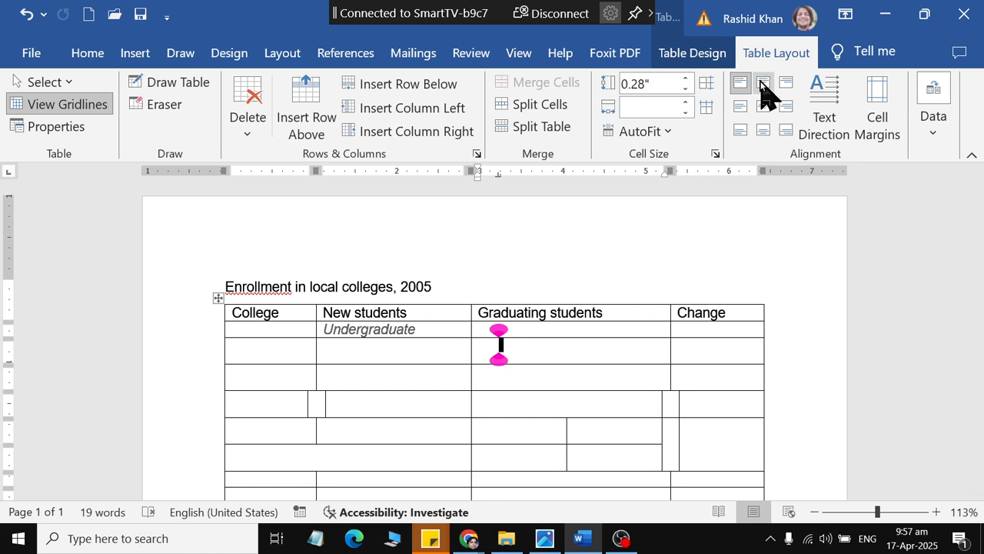
click(294, 310)
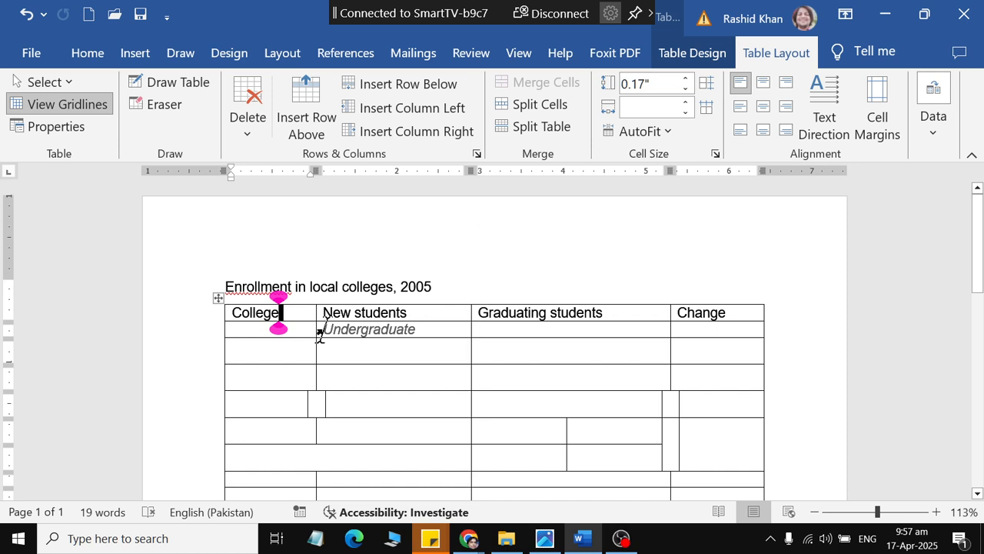
drag(302, 322, 301, 331)
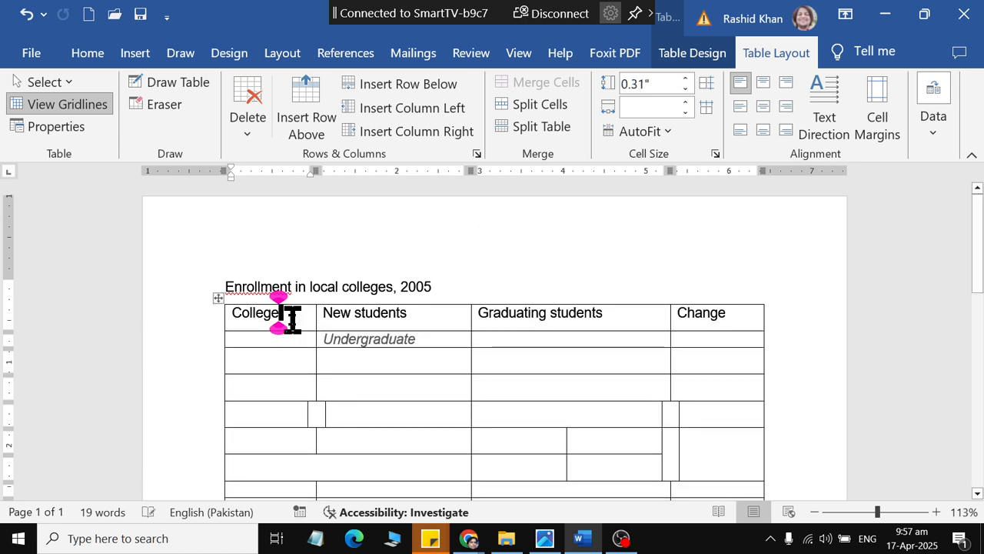
Step: Try the top, middle and bottom cell alignments on the whole header row, ending with its text centred horizontally and vertically
drag(682, 312, 305, 323)
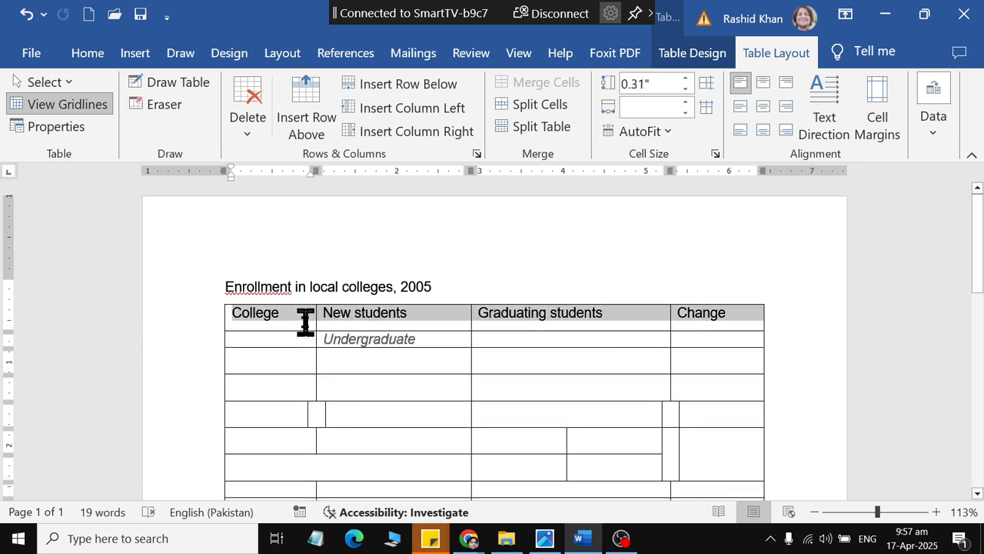
click(763, 83)
click(781, 82)
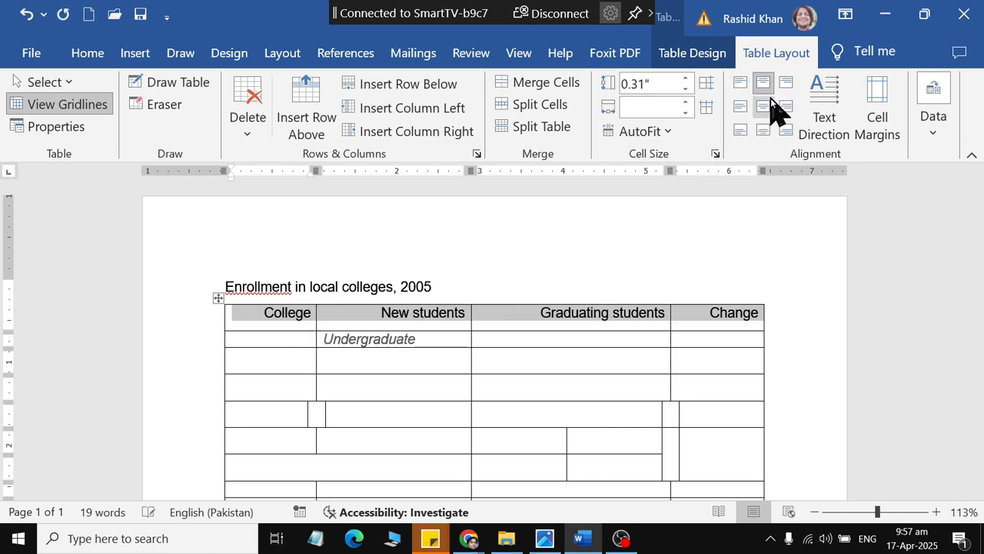
click(766, 104)
click(745, 108)
click(784, 107)
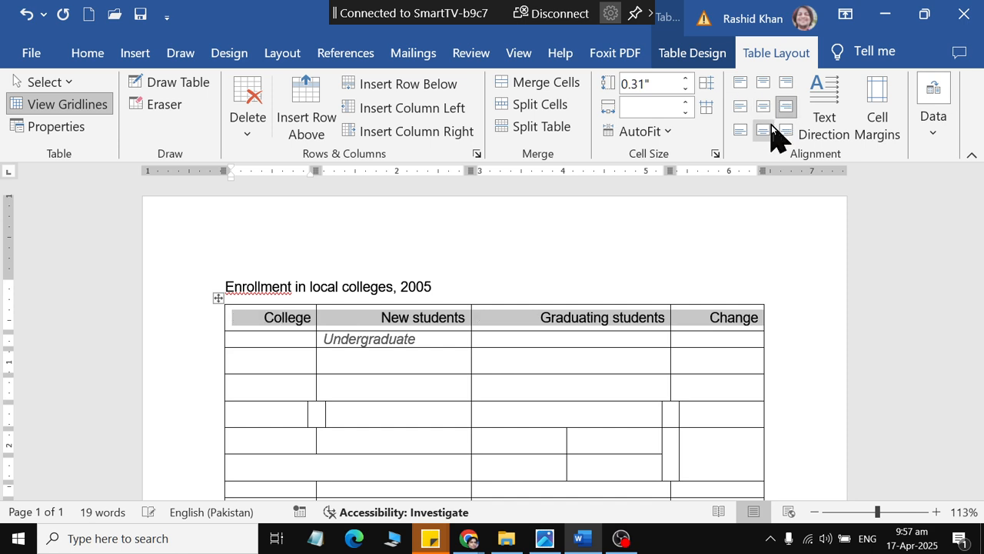
click(763, 131)
click(741, 132)
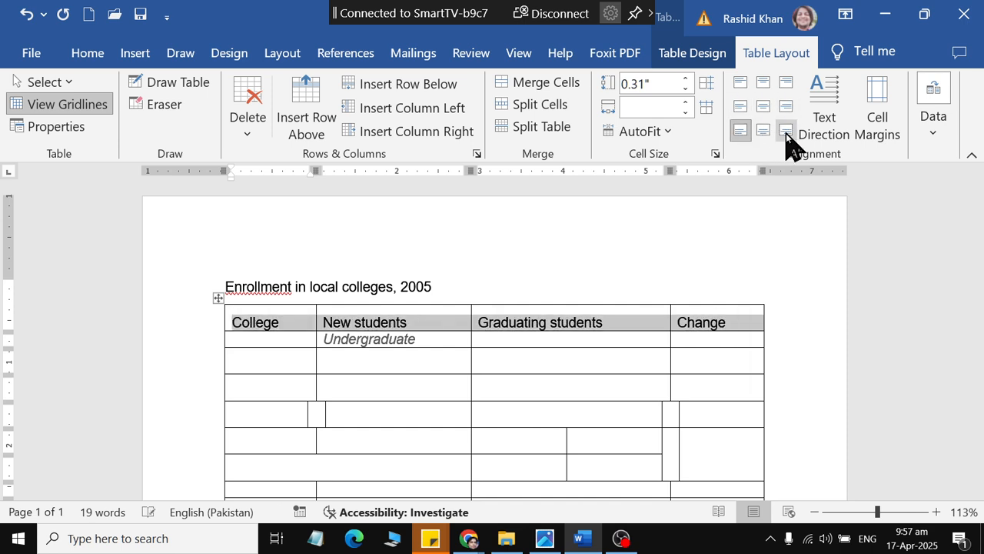
click(786, 133)
click(761, 109)
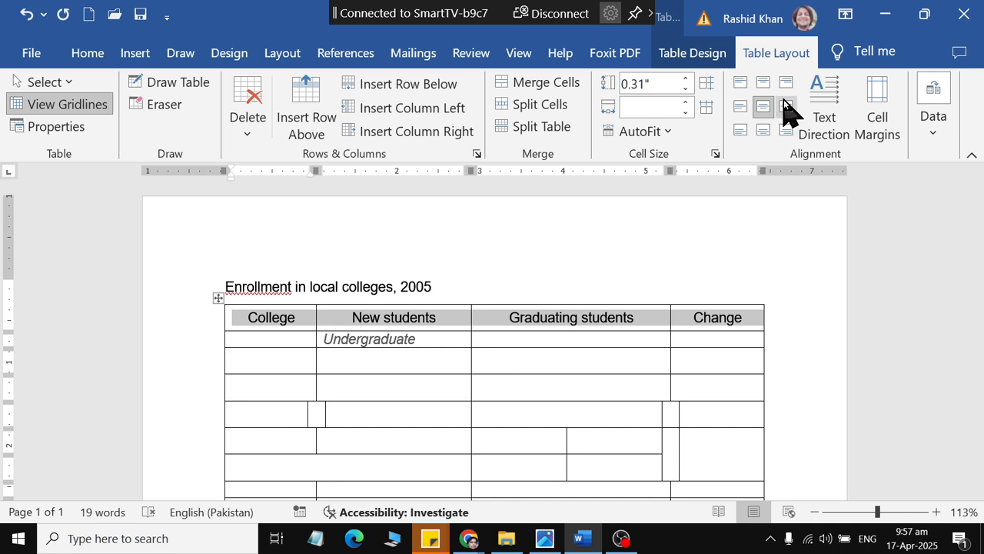
Step: Switch to the Photos viewer to examine the layout of the Schedule table picture, and return to the Word document
click(438, 317)
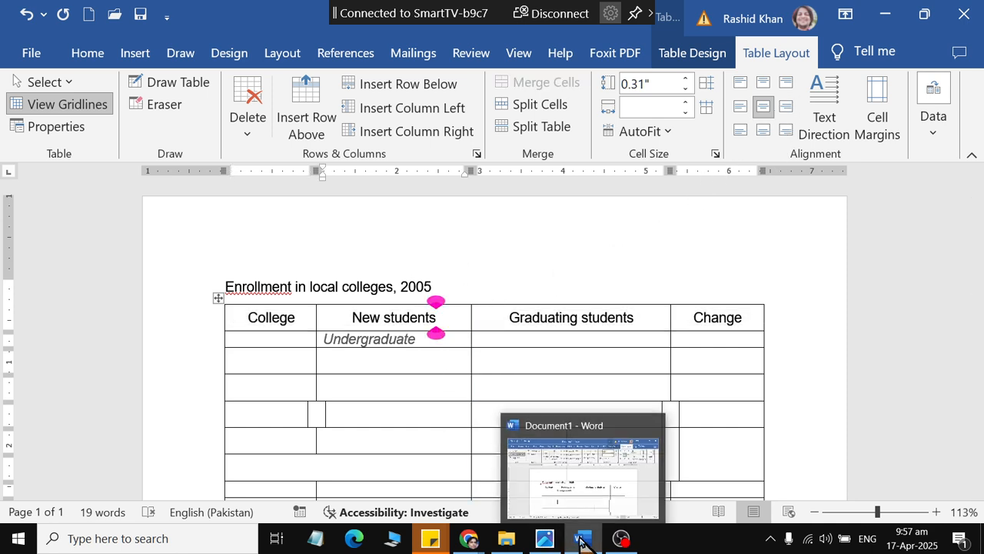
mouse_move(546, 536)
click(545, 504)
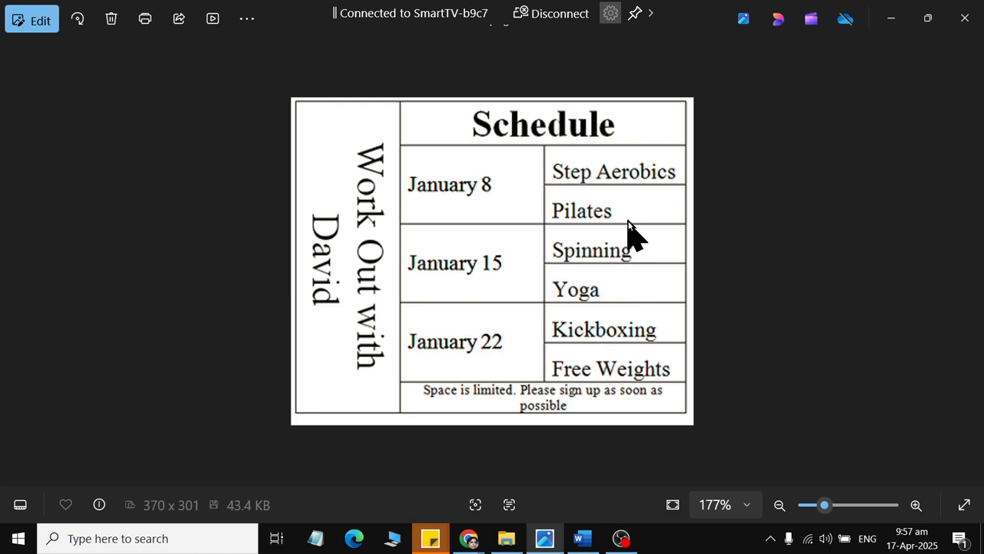
click(582, 542)
Step: Delete the whole enrollment table together with its title and source line, leaving the page blank
click(353, 317)
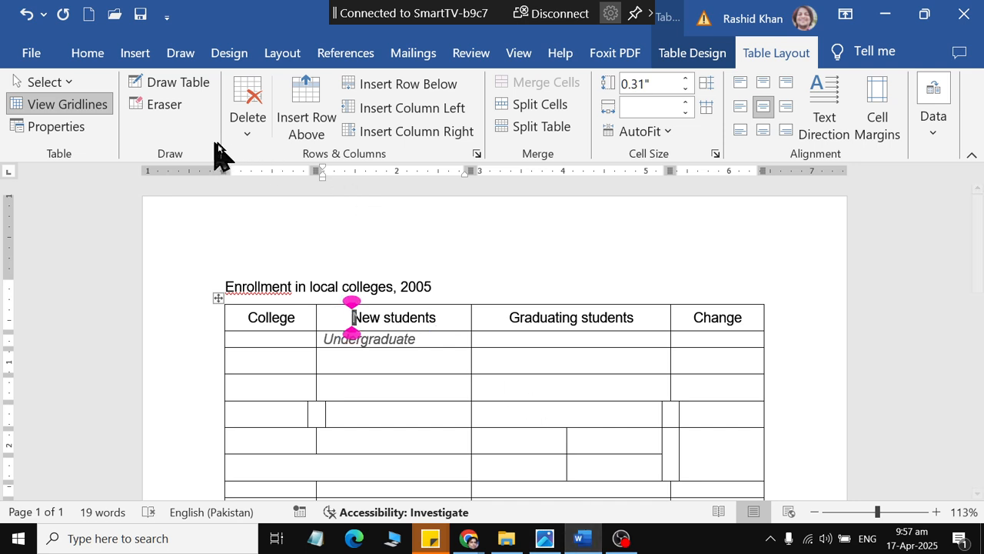
click(246, 131)
click(290, 233)
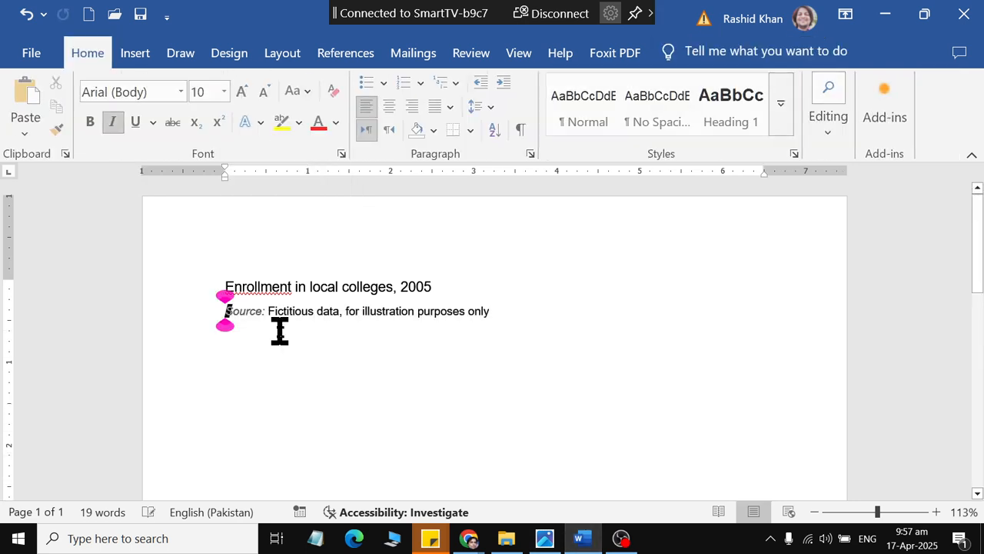
drag(279, 332, 154, 238)
key(Delete)
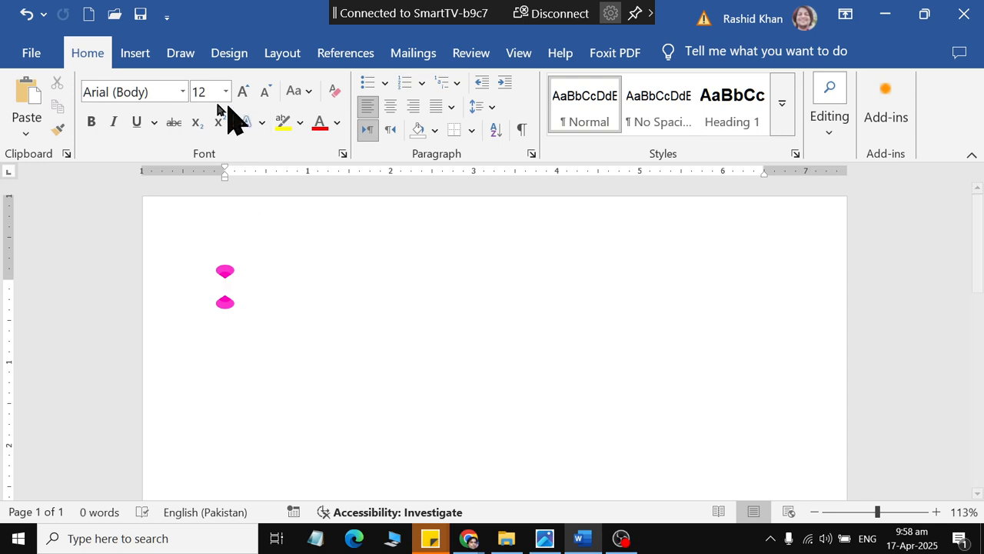
Step: Insert a new table with 3 columns and 8 rows, matching the grid of the Schedule picture
key(alt+Tab)
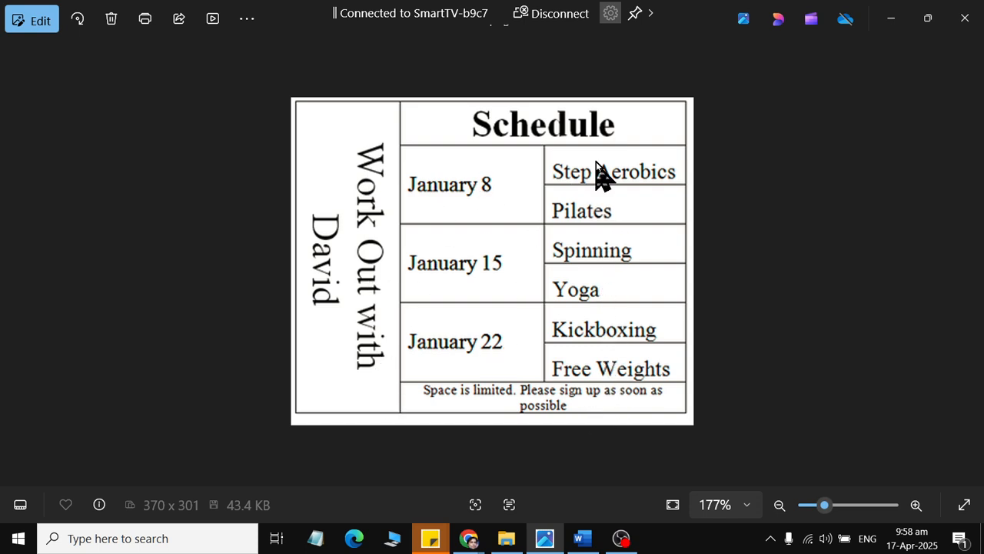
key(alt+Tab)
click(135, 54)
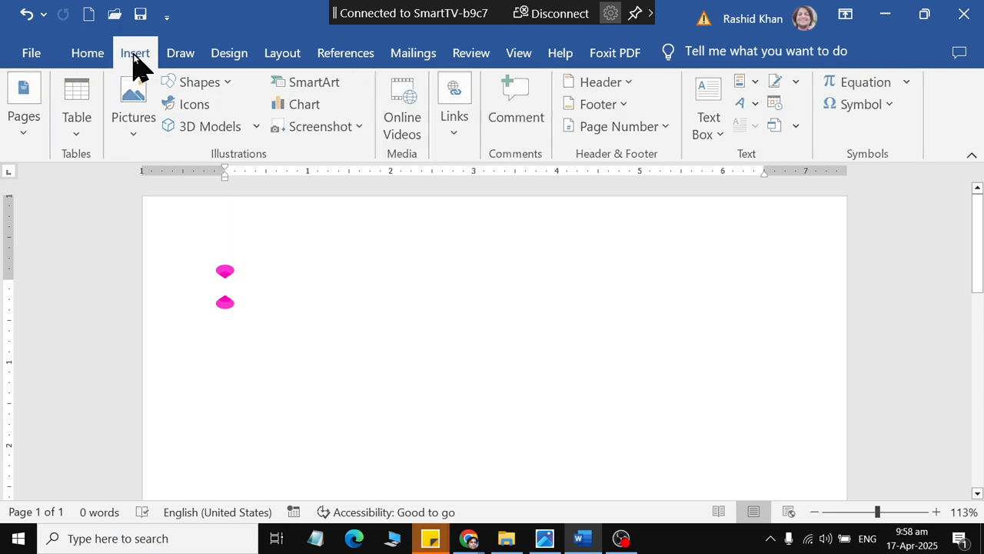
click(79, 135)
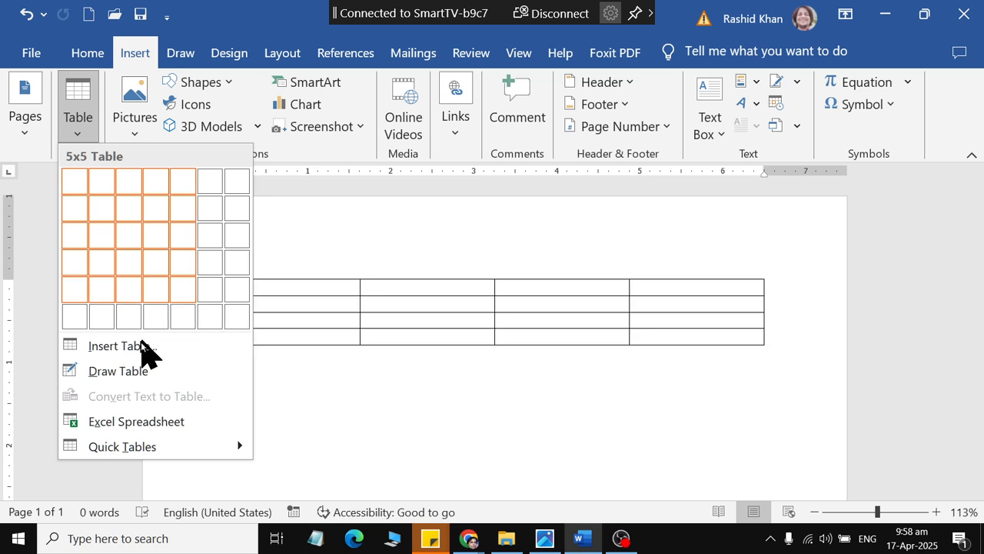
click(82, 351)
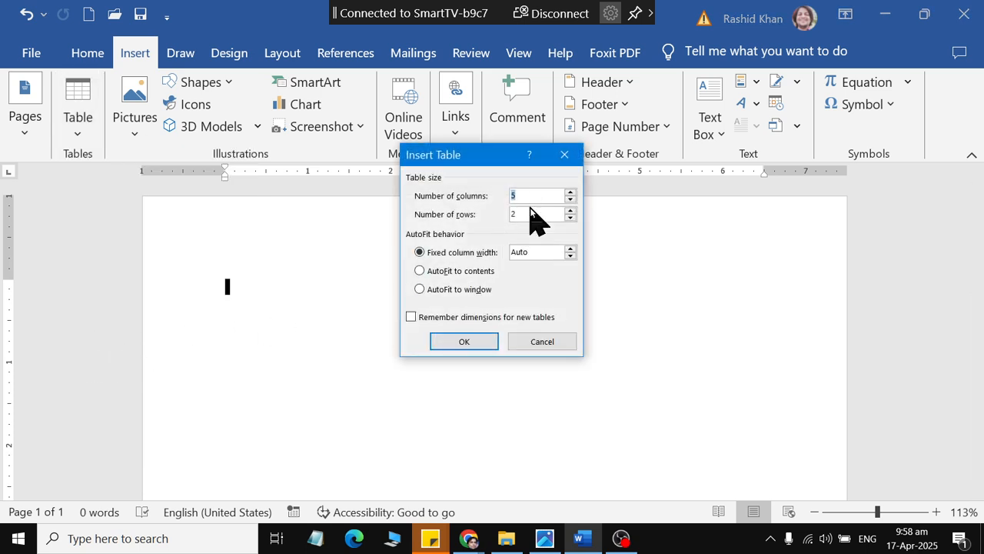
text(8)
click(463, 341)
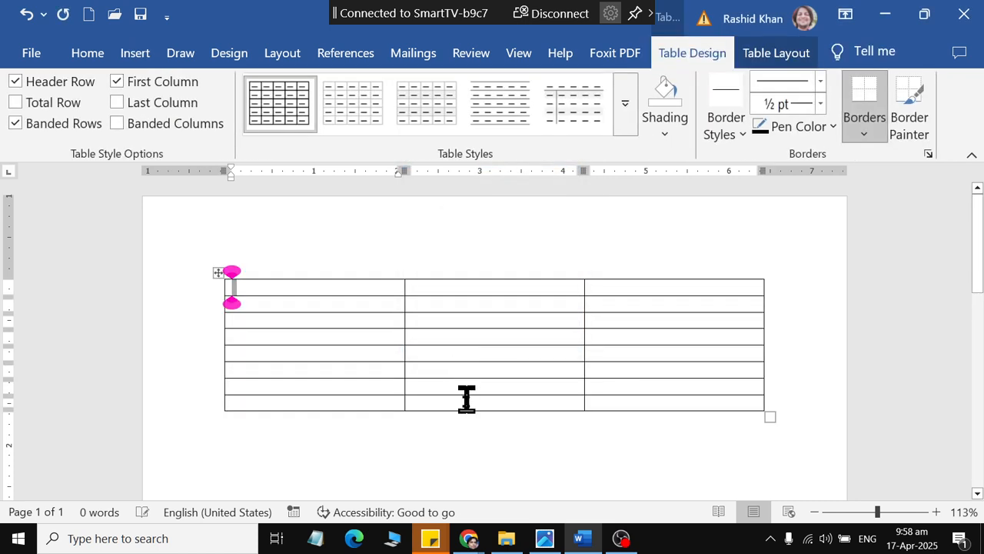
Step: Resize the whole table to about 3.7 inches wide with rows about 0.35 inches high
drag(771, 416, 532, 374)
scroll(553, 413, up, 3)
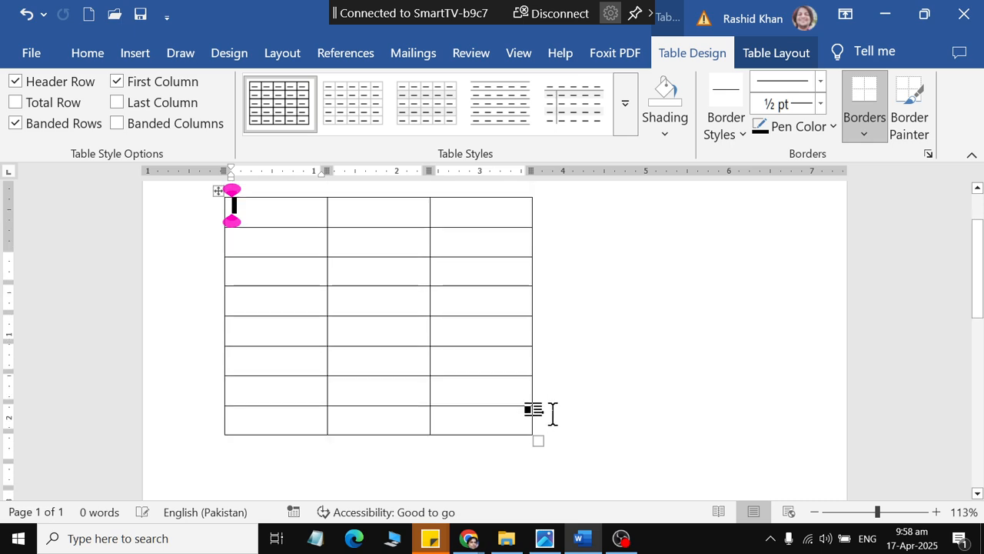
key(alt+Tab)
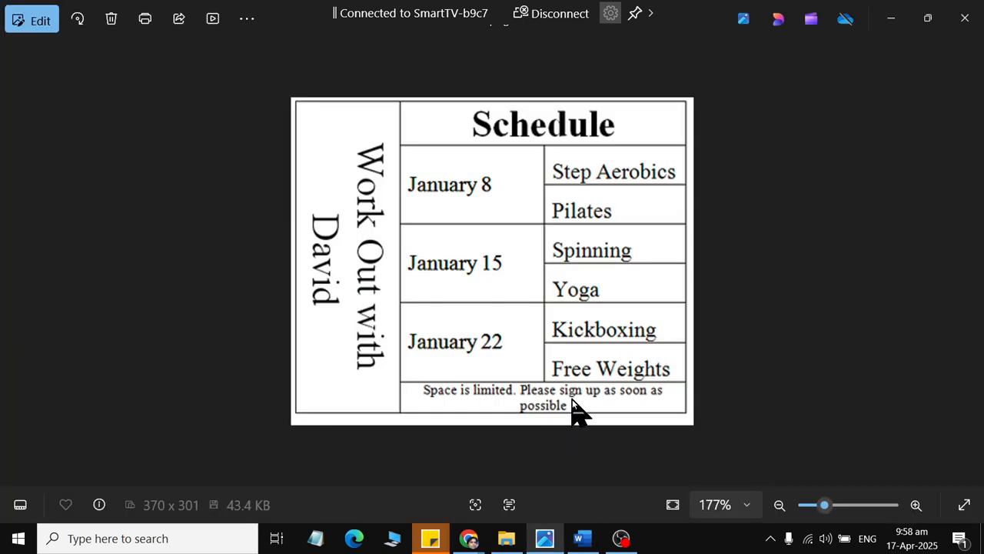
key(alt+Tab)
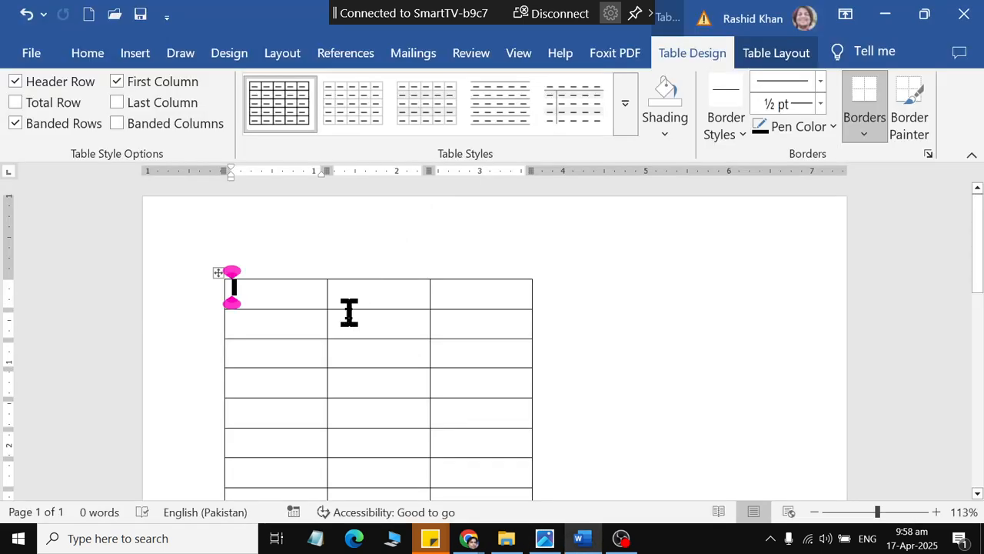
Step: Merge the second and third cells of the table's first row, and likewise those of its last row
drag(392, 291, 496, 289)
click(793, 57)
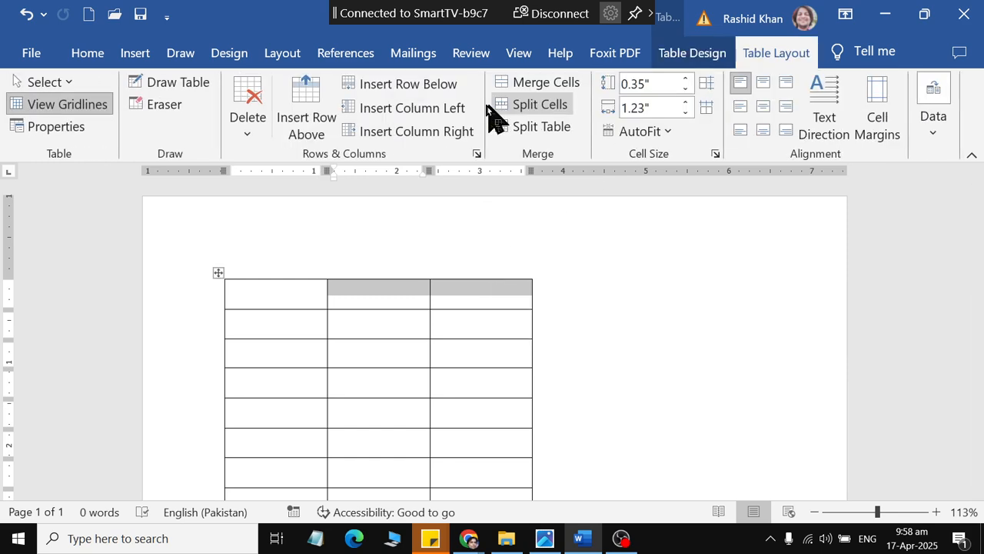
click(526, 82)
scroll(397, 433, down, 1)
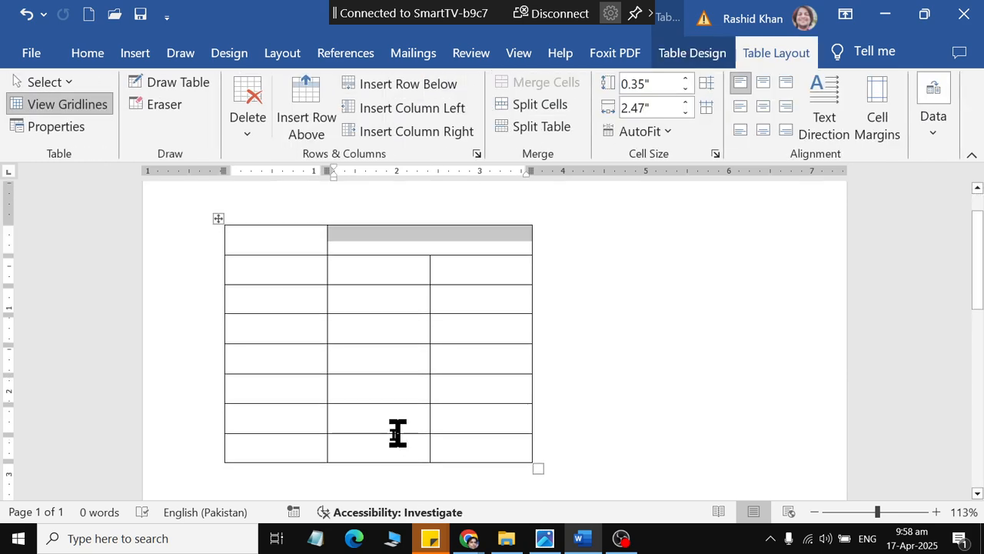
drag(406, 444, 496, 444)
click(526, 81)
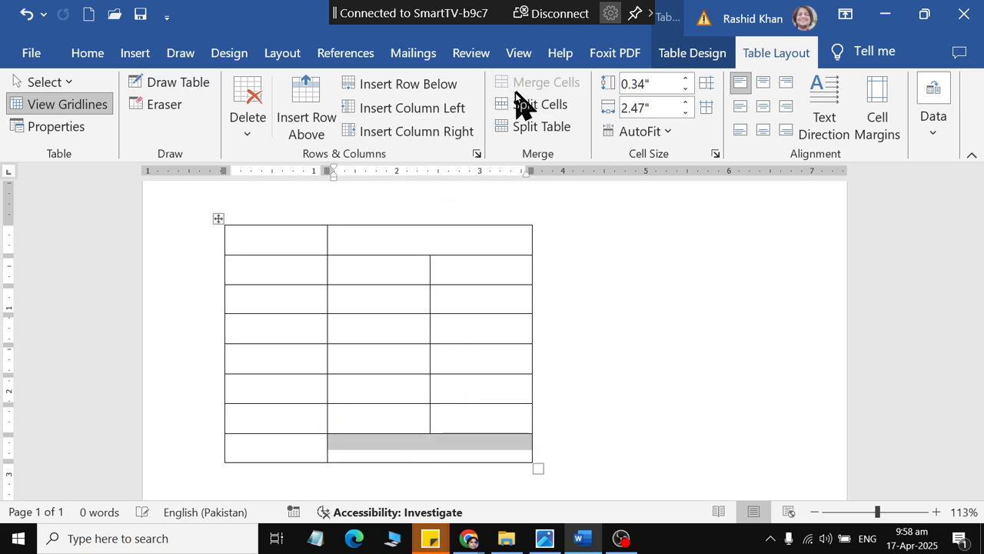
Step: Merge the middle column's cells in pairs: rows 2 and 3, rows 4 and 5, and rows 6 and 7
key(alt+Tab)
key(alt+Tab)
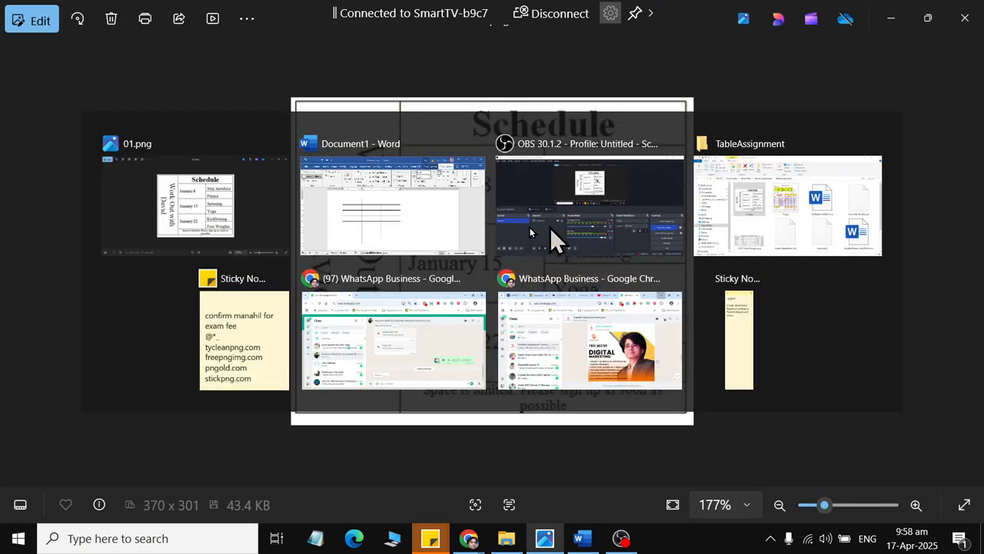
drag(369, 270, 399, 411)
click(569, 81)
click(538, 82)
click(542, 81)
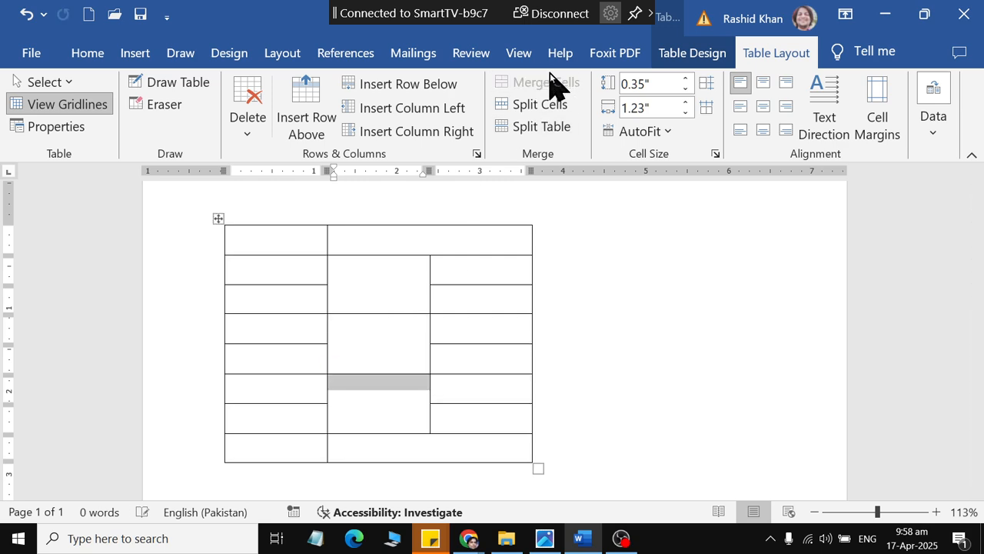
click(480, 322)
Step: Merge all eight cells of the table's first column into one tall cell
key(alt+Tab)
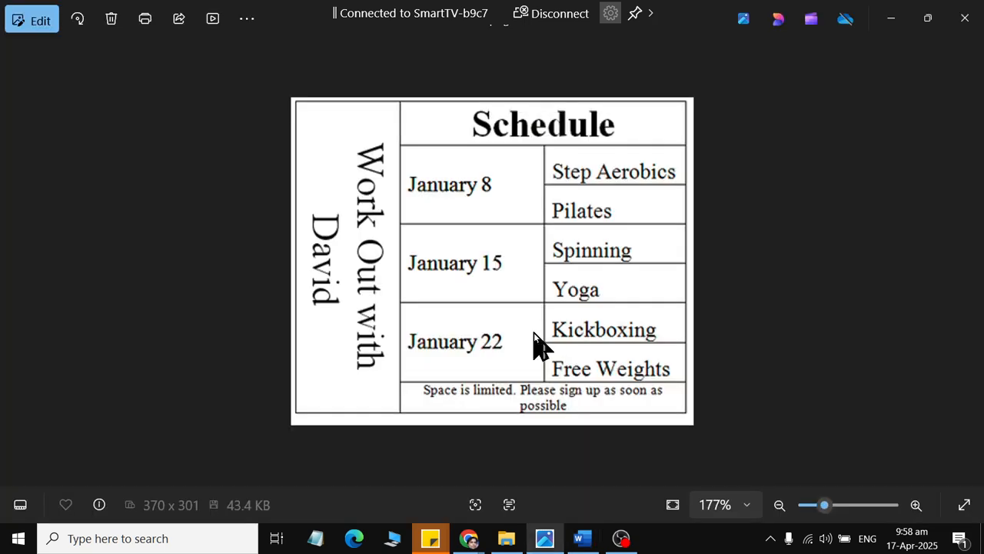
key(alt+Tab)
drag(252, 244, 252, 450)
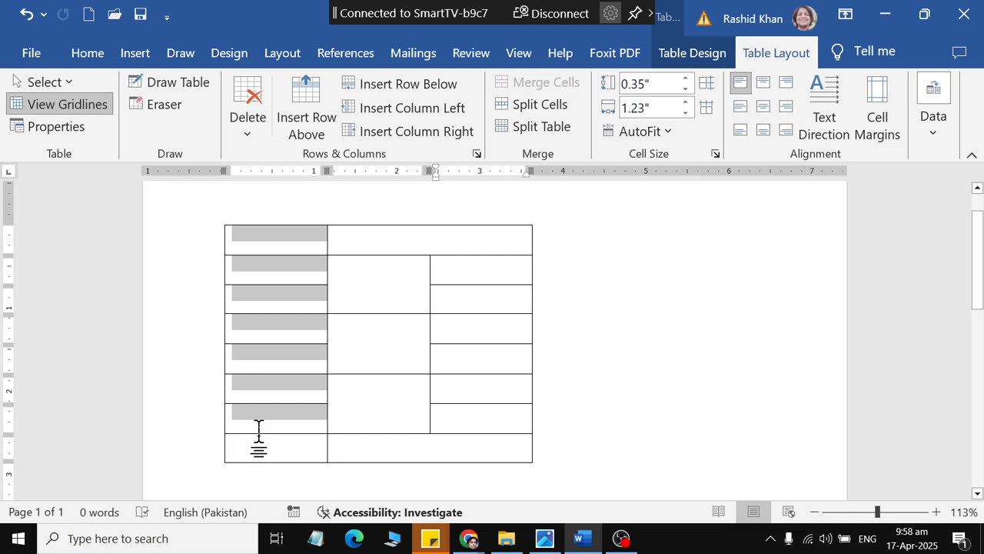
click(520, 83)
click(266, 440)
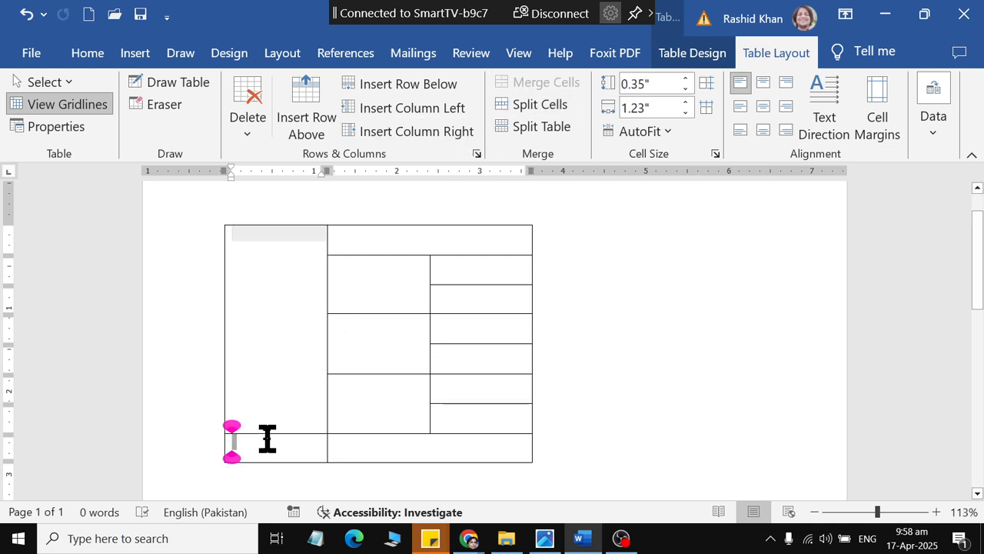
drag(266, 439, 318, 327)
click(542, 84)
click(309, 339)
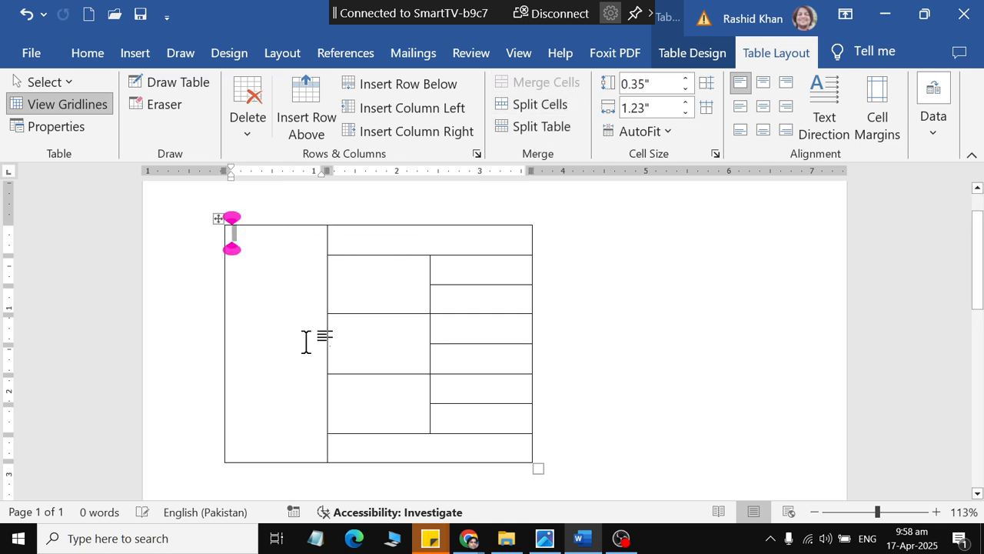
click(471, 392)
Step: Enter the heading "Schedule" in the merged cell of the first row
key(alt+Tab)
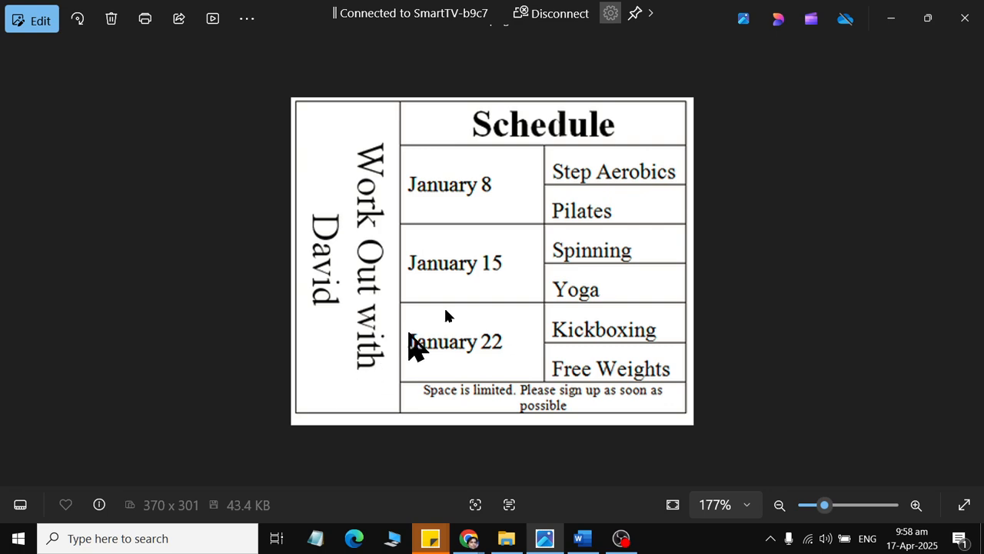
key(alt+Tab)
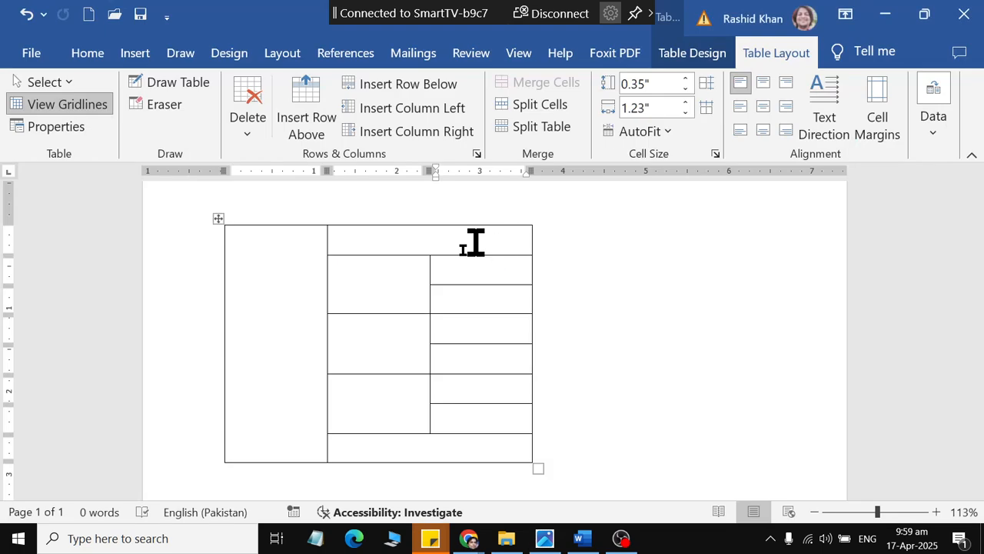
click(341, 233)
text(sche)
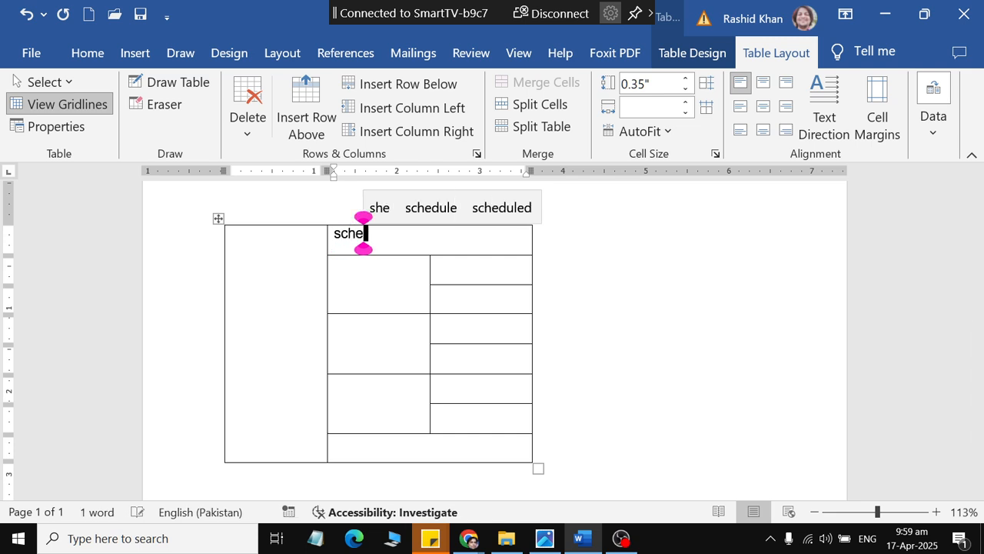
text(dule)
key(Tab)
Step: Enter "January 8" in the first merged middle-column cell, following the Schedule picture
key(alt+Tab)
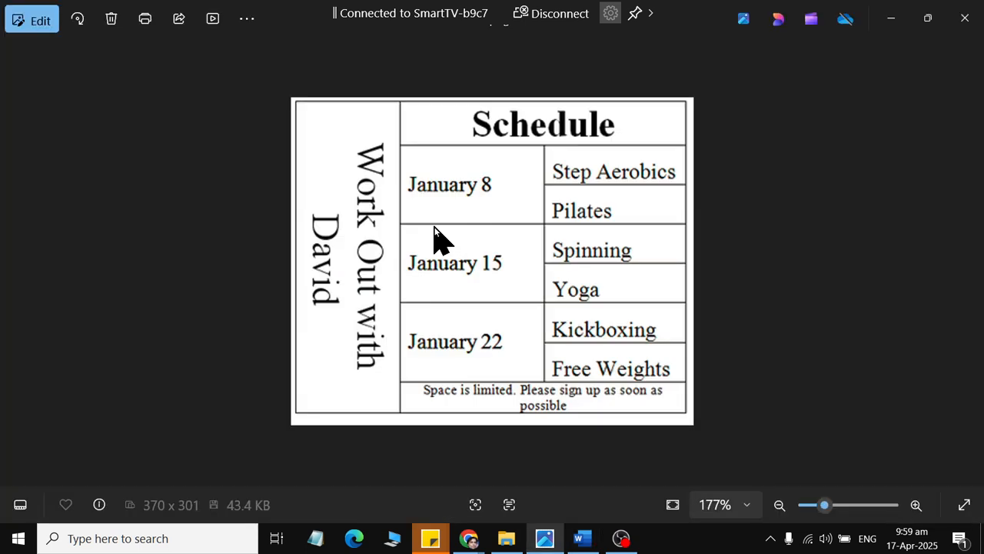
key(alt+Tab)
text(janu)
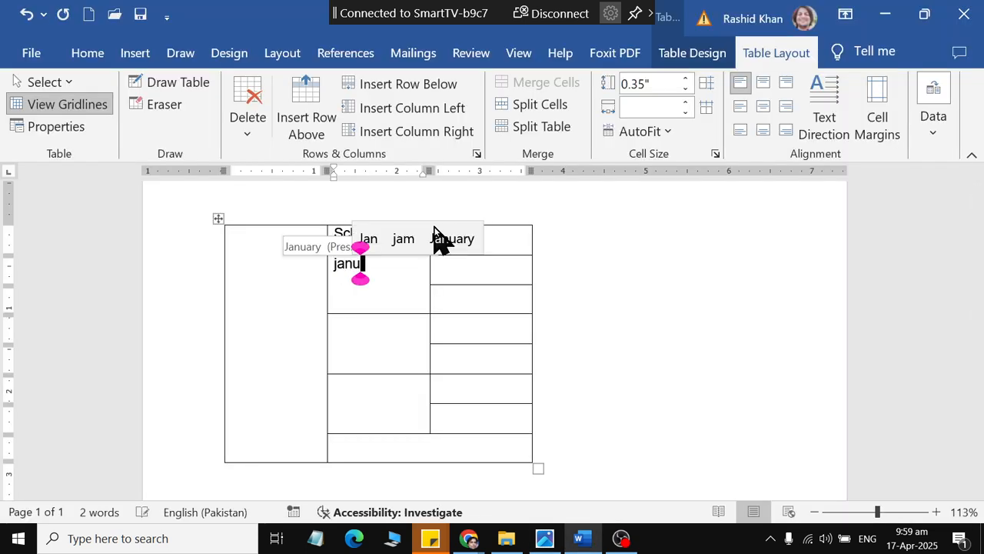
key(Return)
key(alt+Tab)
key(alt+Tab)
text(8)
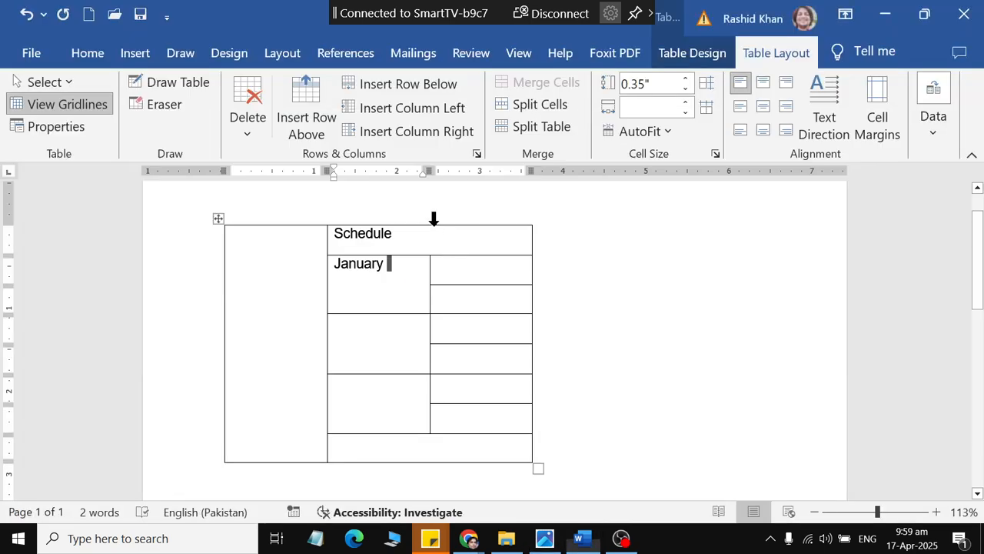
key(alt+Tab)
key(alt+Tab)
Step: Enter "January 15" and "January 22" in the second and third merged middle-column cells
key(Down)
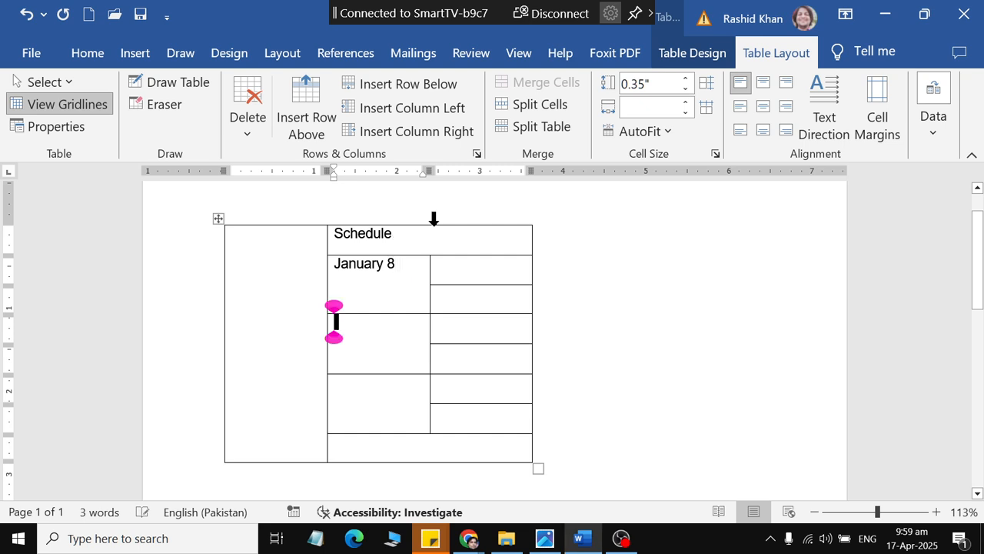
text(janua)
key(Return)
text(15)
key(Down)
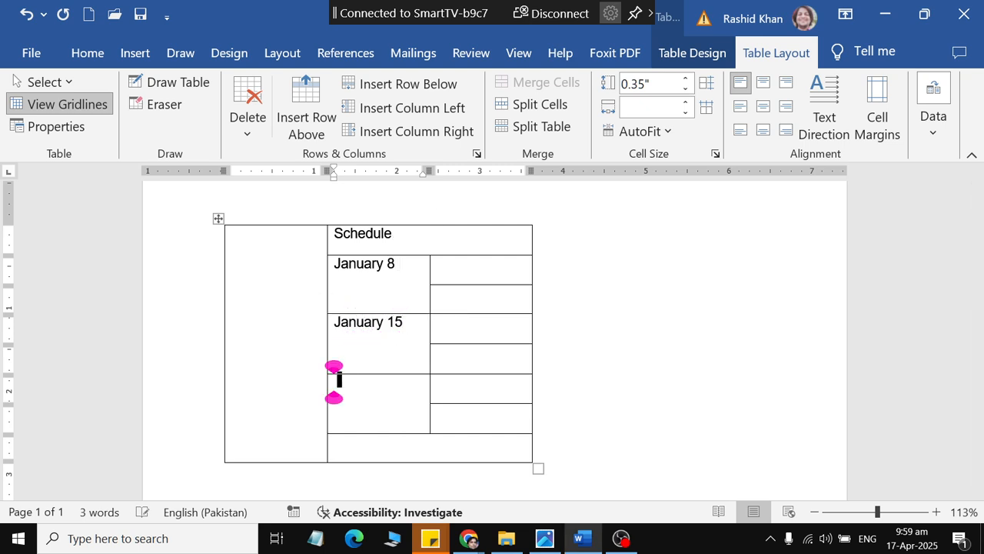
text(janua)
key(Return)
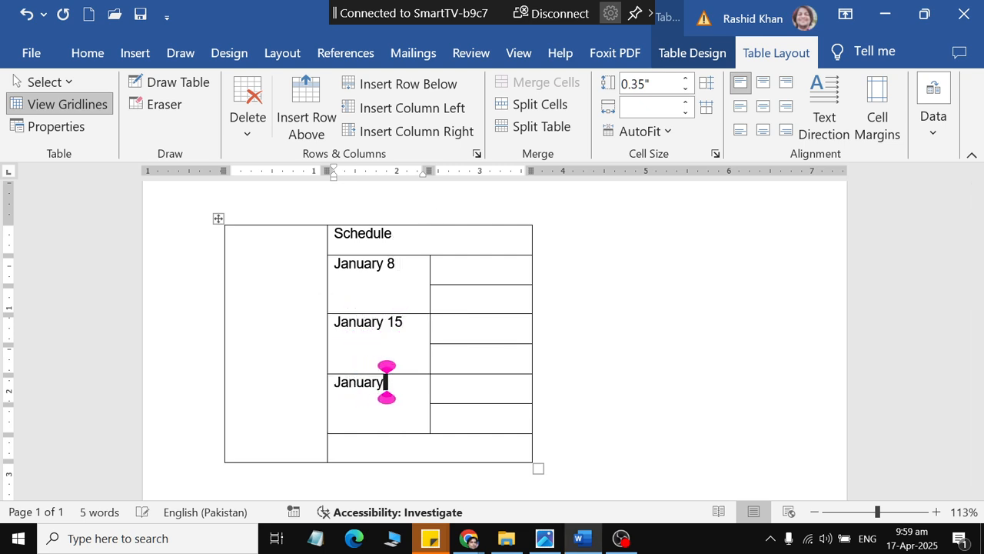
text(22)
key(Down)
Step: Enter "Space is limited" in the table's last merged row, checking the wording against the Schedule picture
key(alt+Tab)
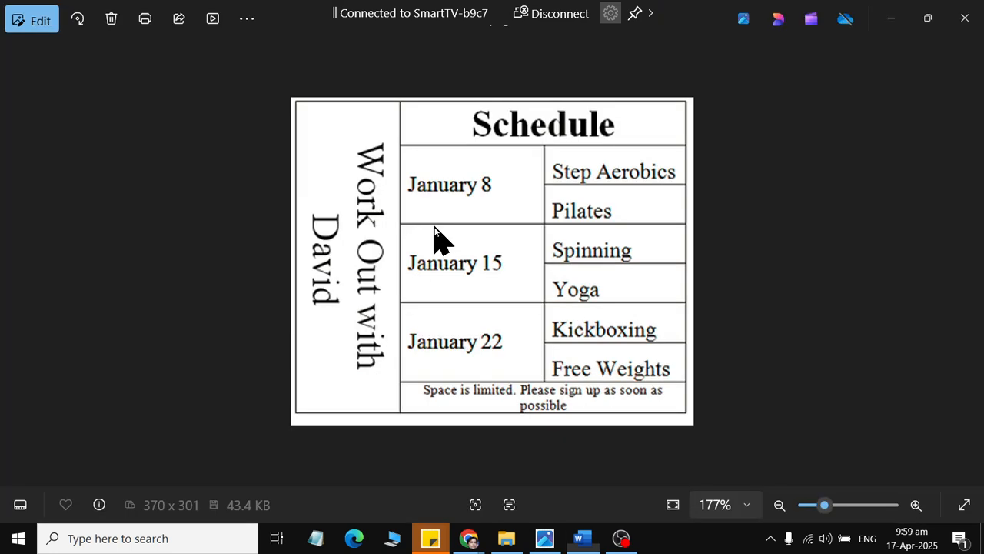
key(alt+Tab)
text(s)
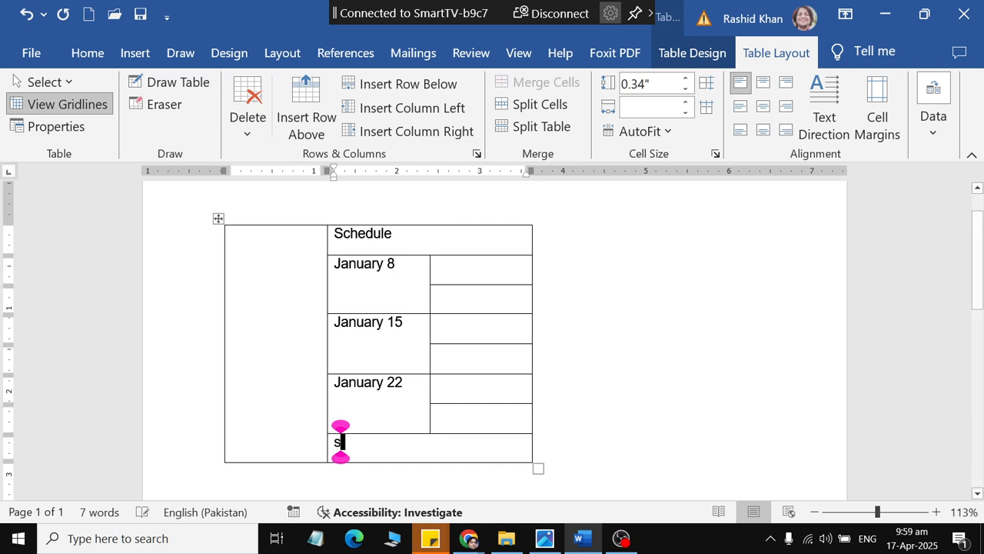
text(pace id l )
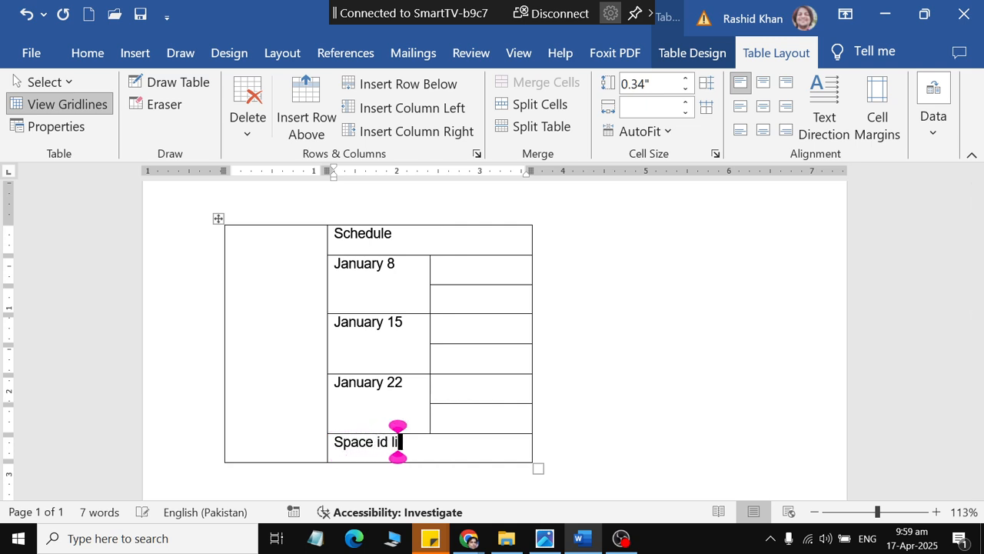
text(s limited)
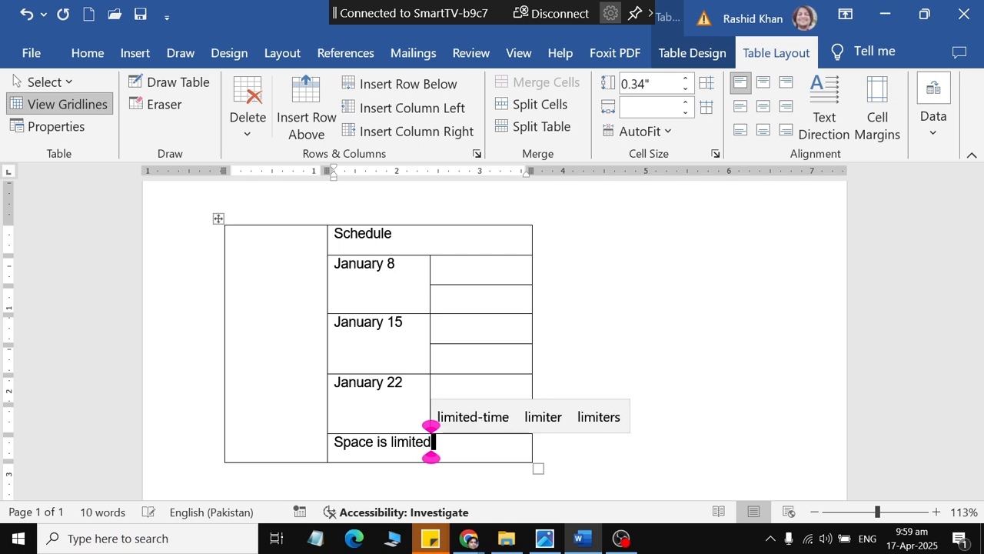
key(alt+Tab)
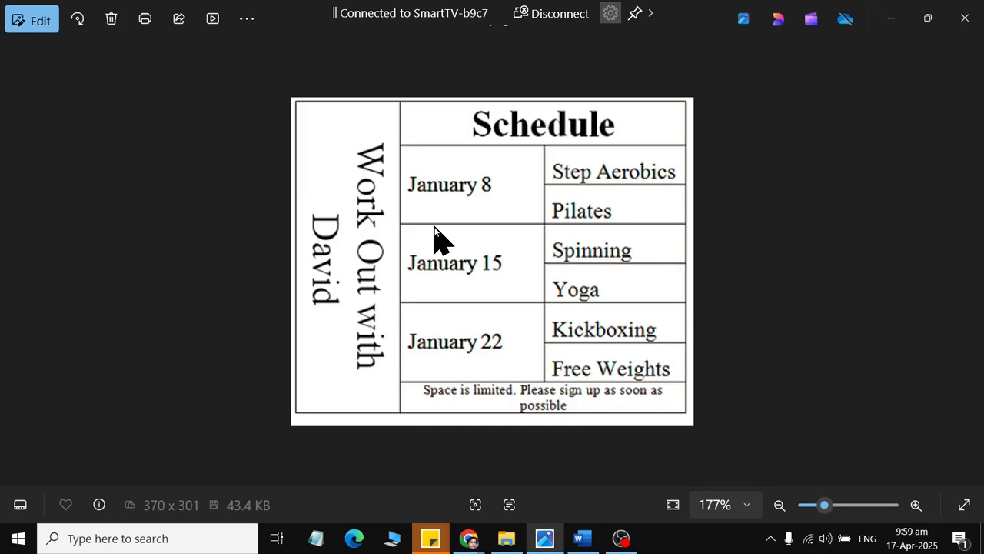
key(alt+Tab)
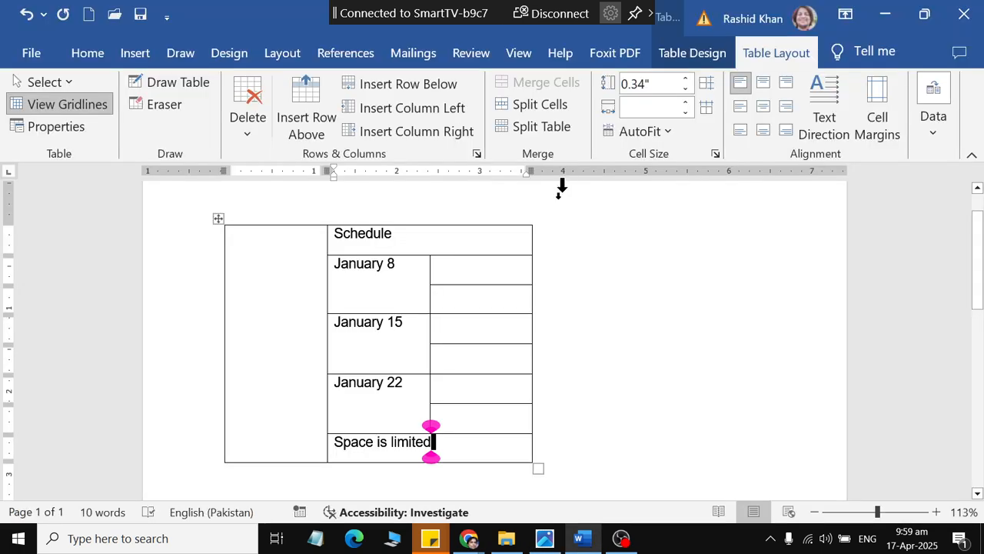
Step: Centre the contents horizontally and vertically in all cells of the second and third columns, from the Schedule heading down to the last row
click(476, 271)
key(alt+Tab)
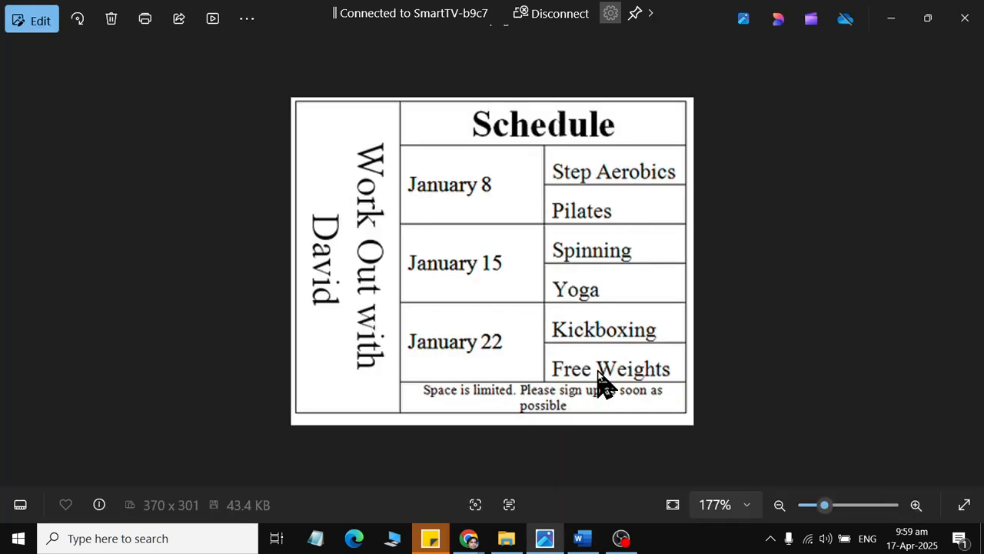
key(alt+Tab)
click(406, 235)
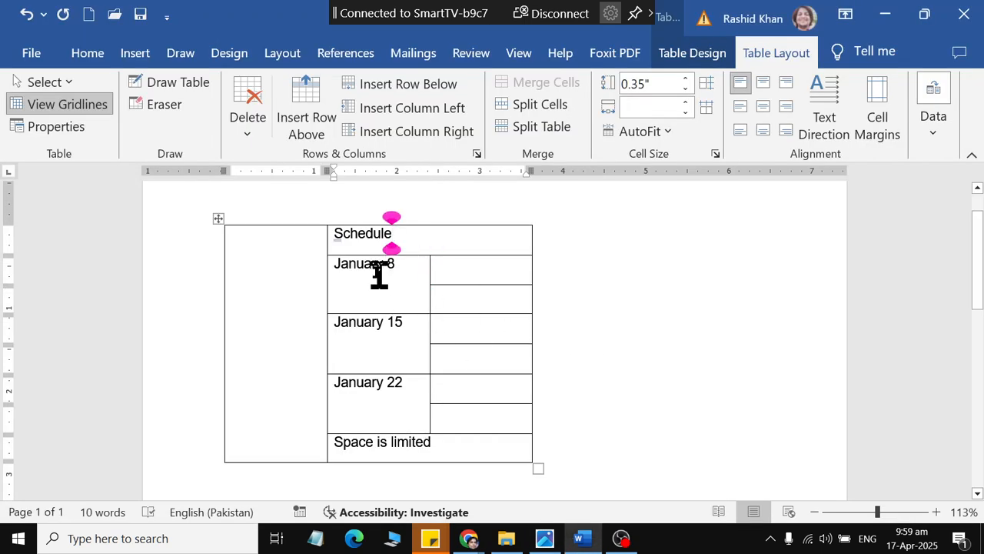
drag(376, 236, 384, 450)
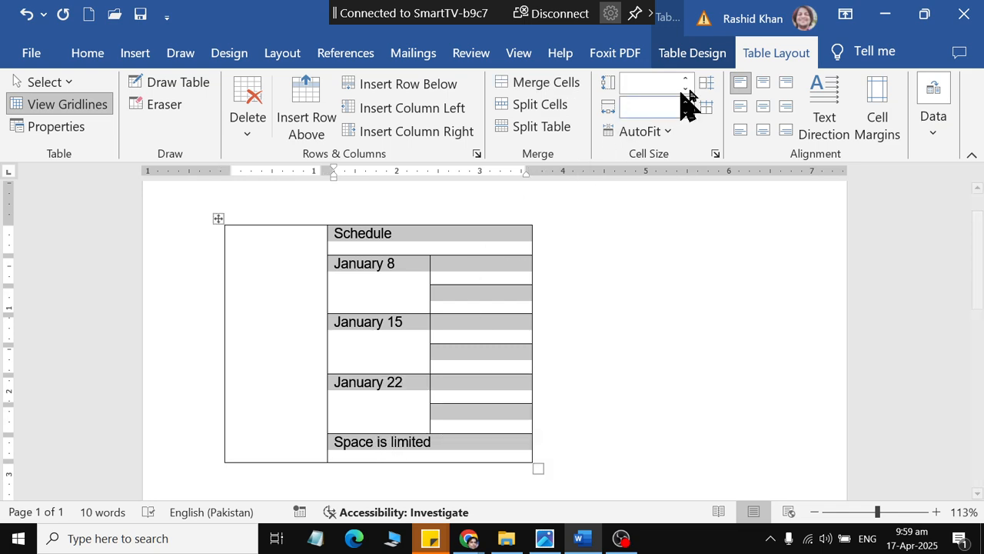
click(762, 107)
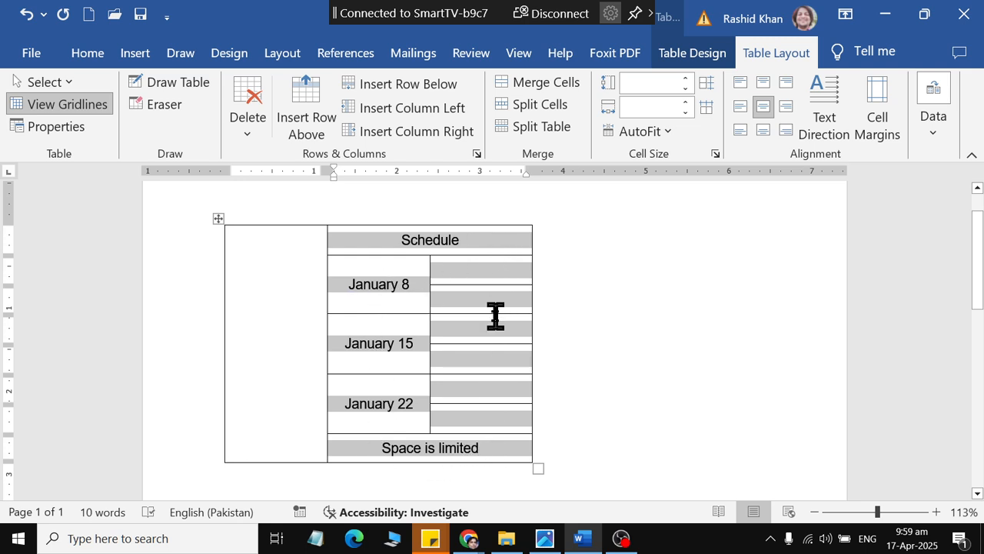
click(439, 246)
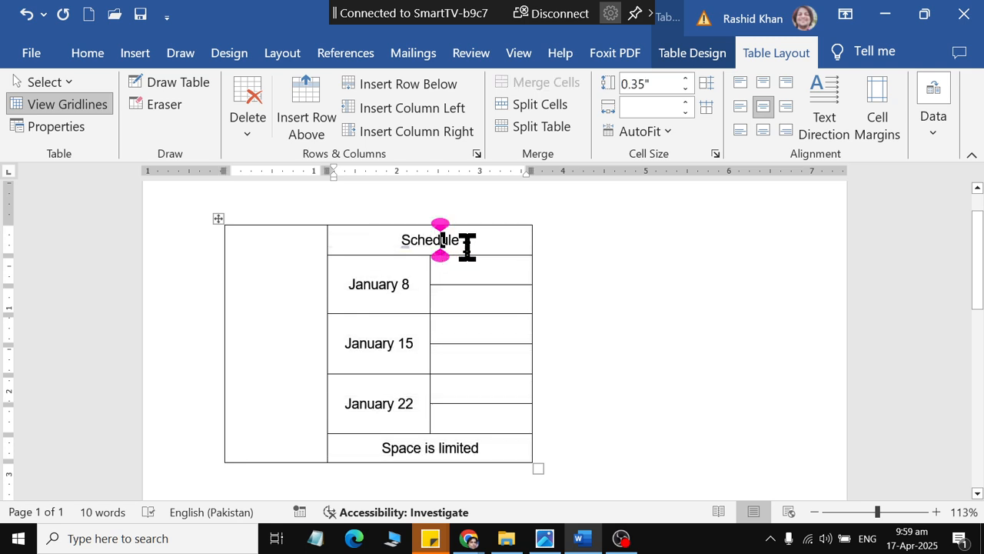
Step: Enter "Workout the" followed by the trainer's name in the tall first-column cell, checking against the Schedule picture
click(266, 308)
key(alt+Tab)
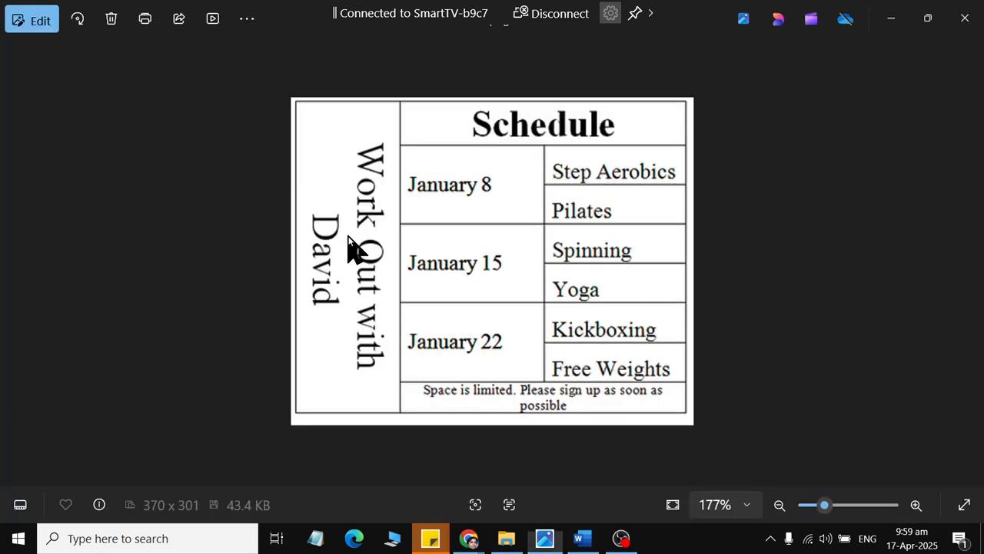
key(alt+Tab)
text(wo)
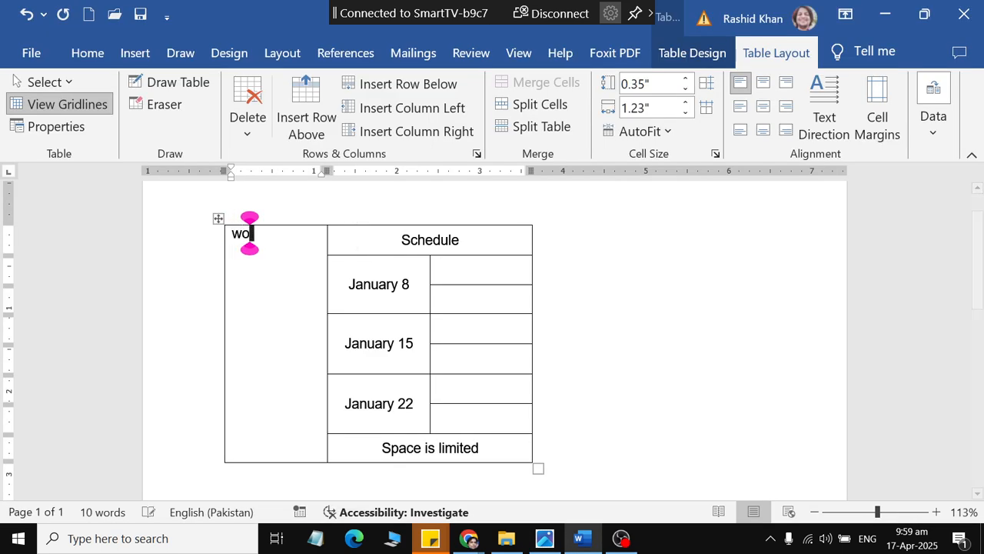
text(rkout the)
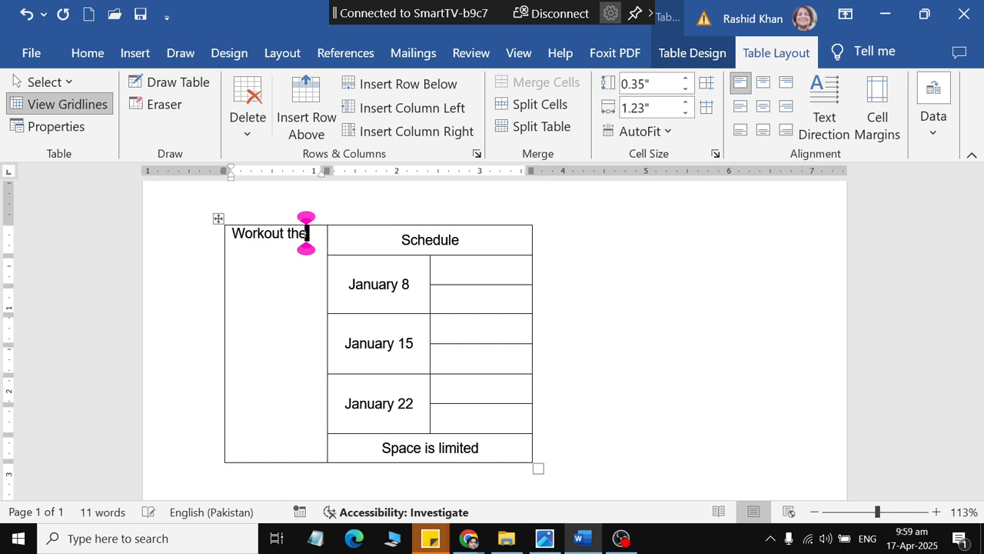
text( Devid)
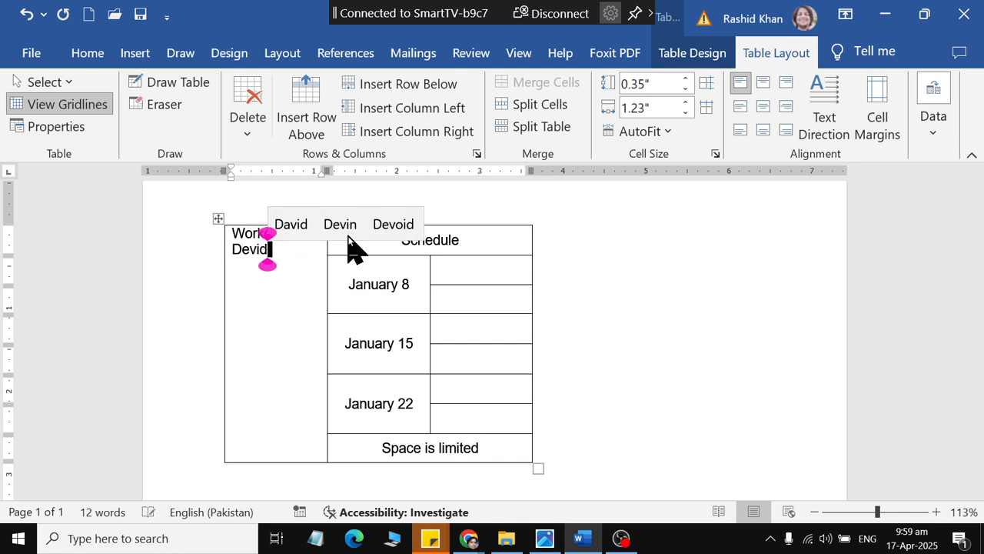
key(alt+Tab)
key(alt+Tab)
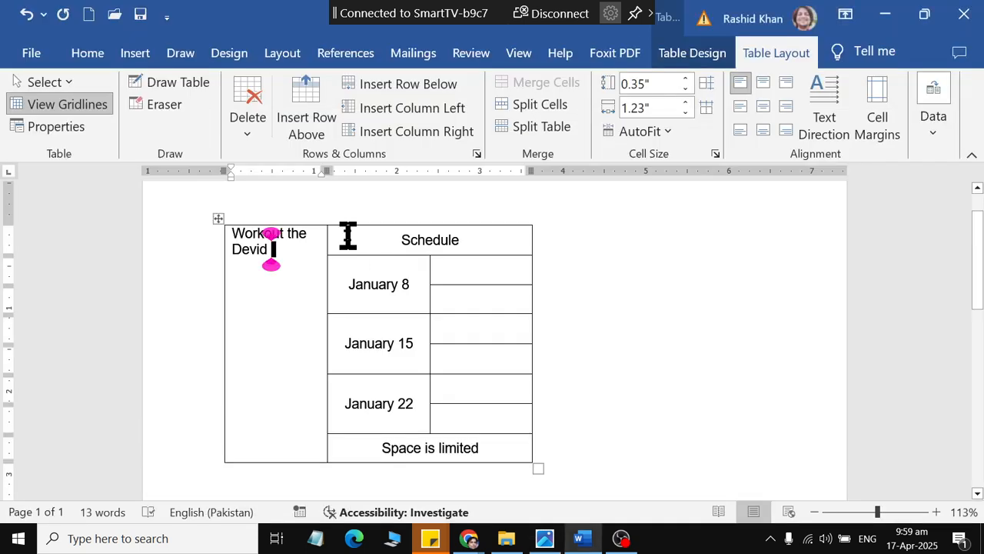
Step: Replace "the" with "with" in the tall first-column cell's title to match the Schedule picture
click(299, 233)
click(289, 233)
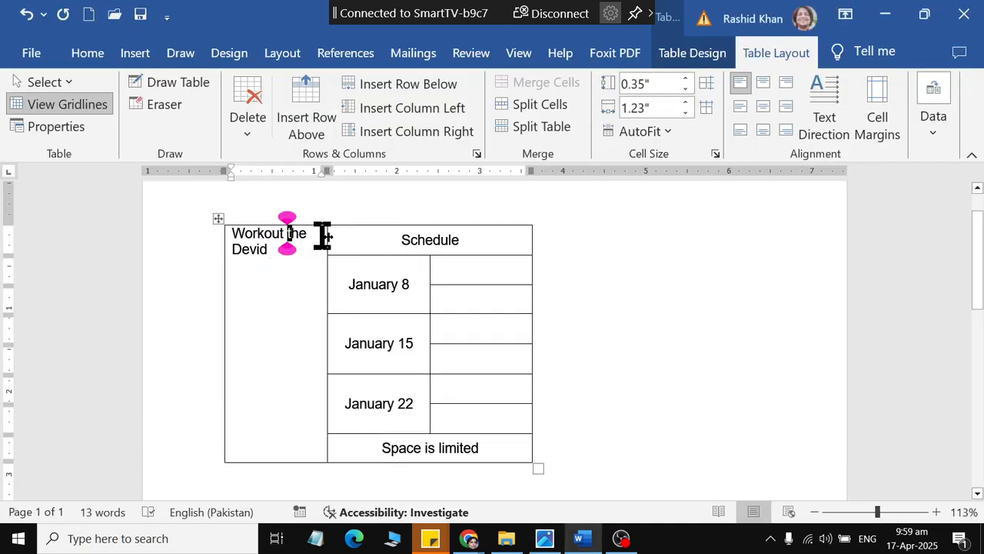
key(alt+Tab)
key(alt+Tab)
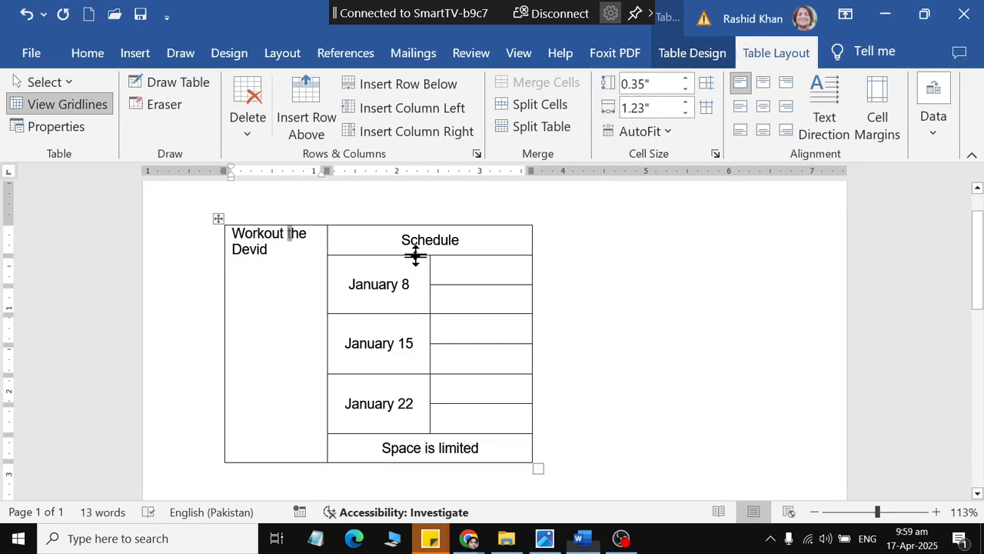
key(ctrl+Right)
key(Left)
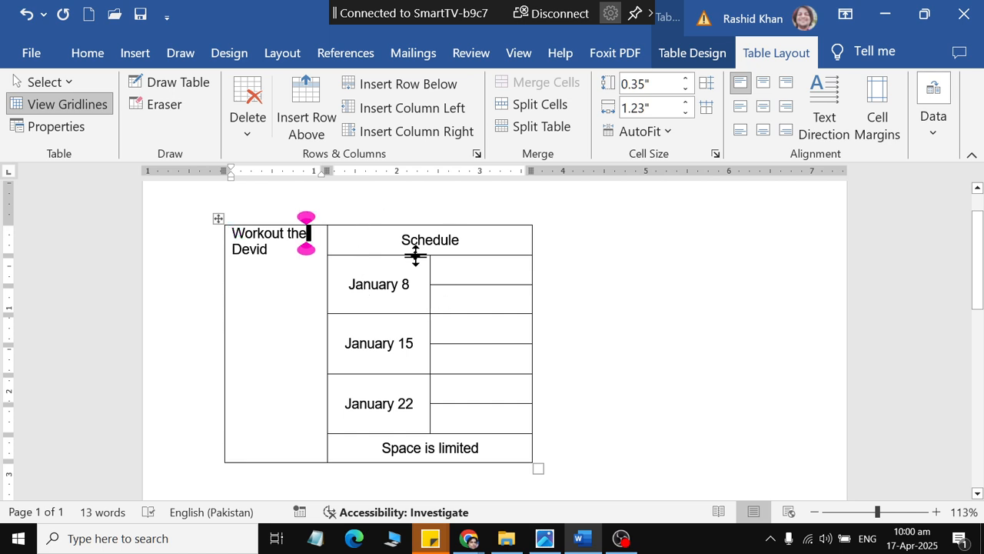
key(alt+Tab)
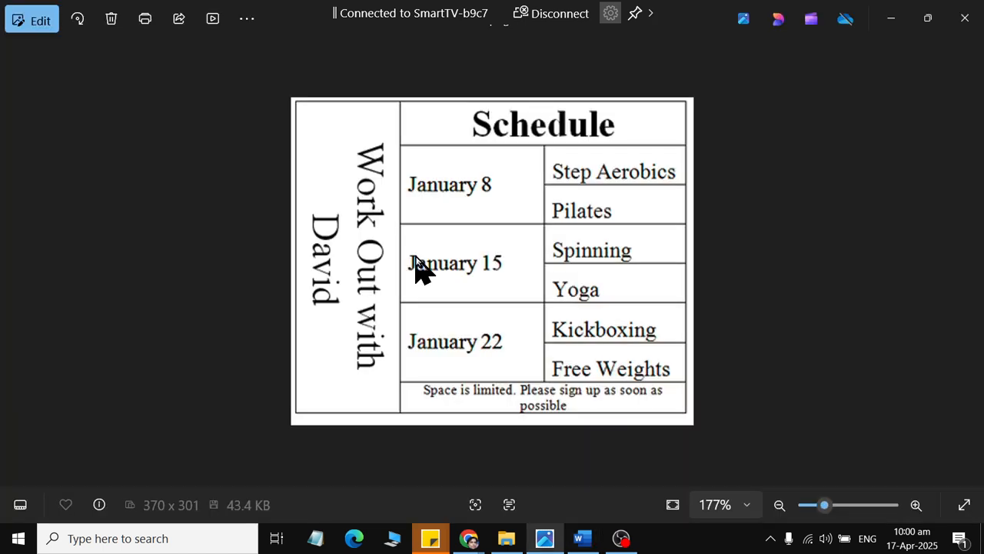
key(alt+Tab)
text(with)
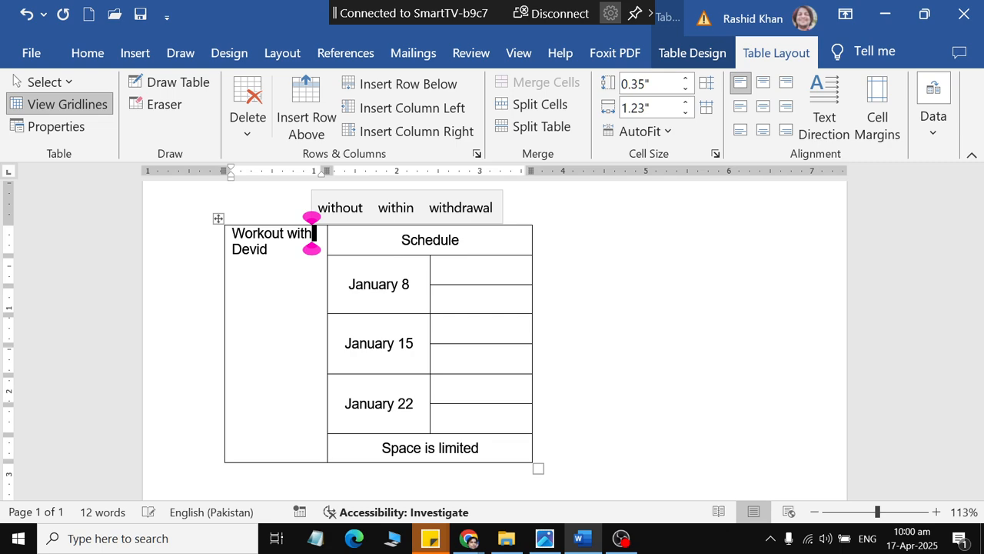
key(alt+Tab)
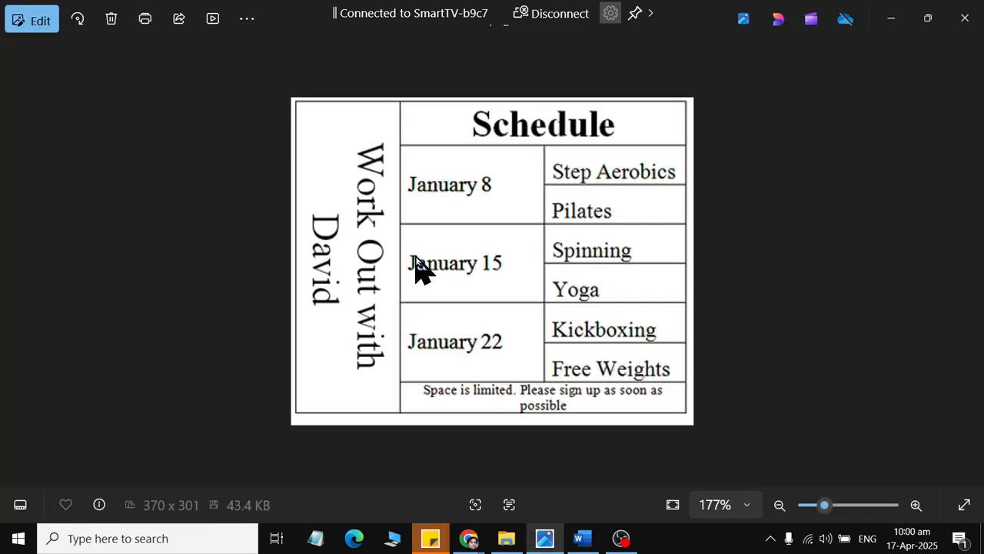
key(alt+Tab)
key(ctrl+End)
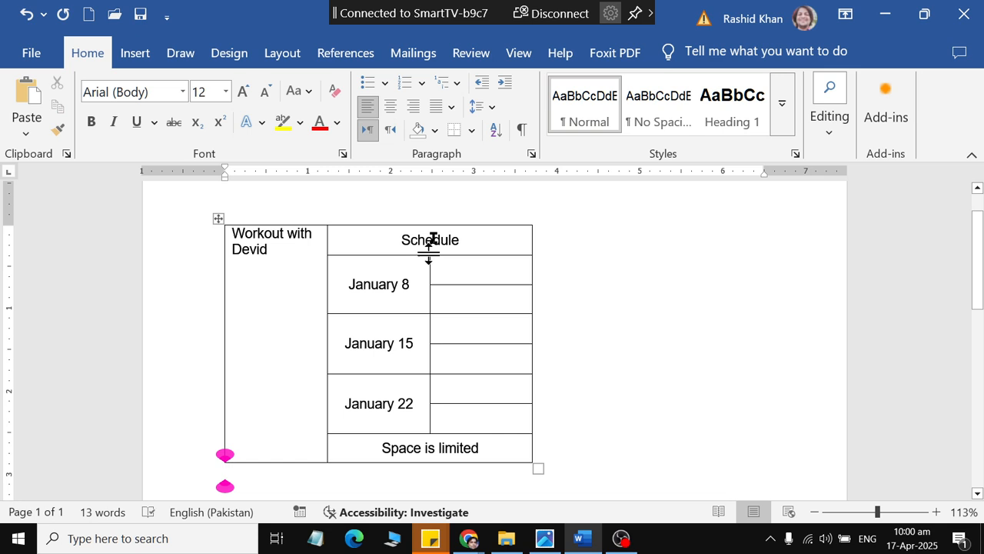
Step: Enlarge the Workout title in the tall first-column cell to font size 22
drag(297, 269, 228, 229)
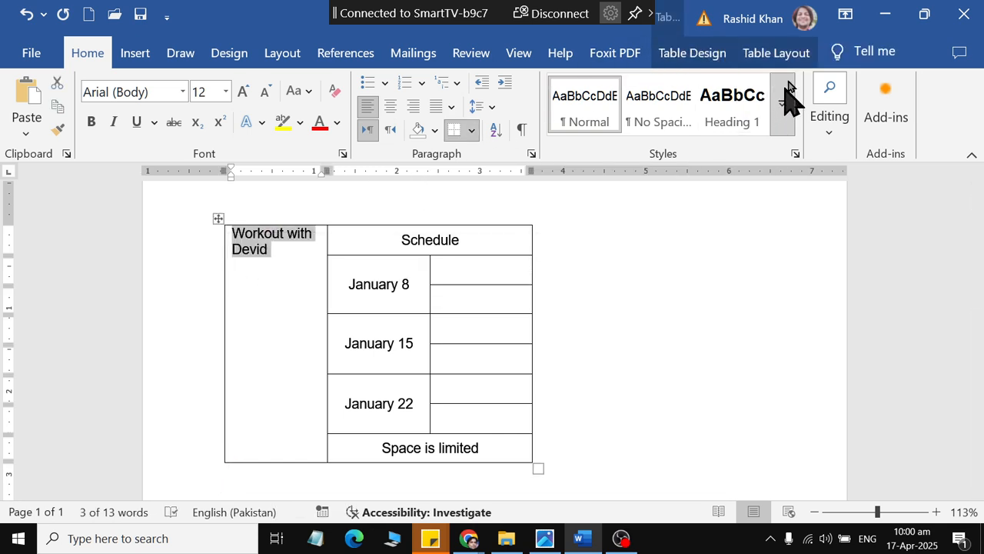
click(247, 88)
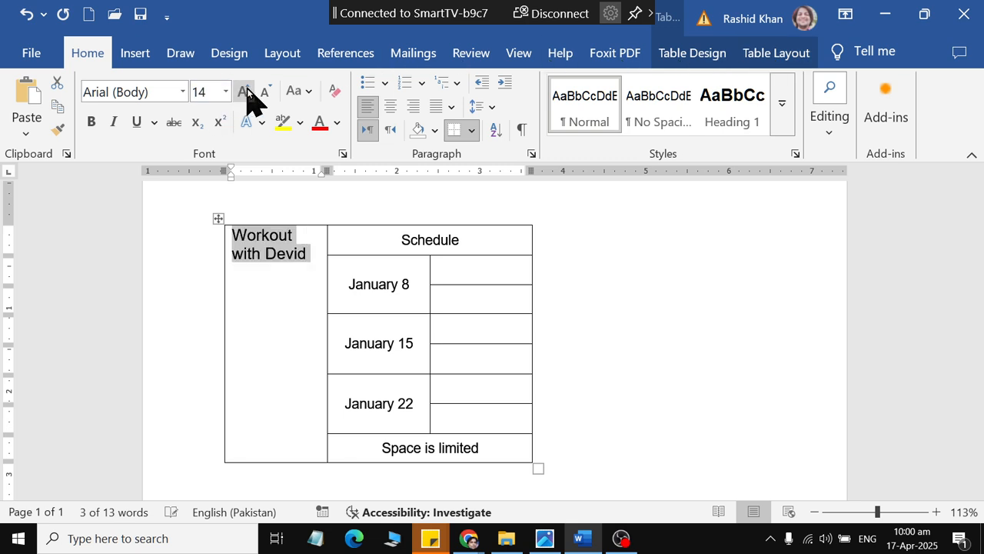
click(247, 88)
click(247, 87)
click(247, 87)
click(247, 87)
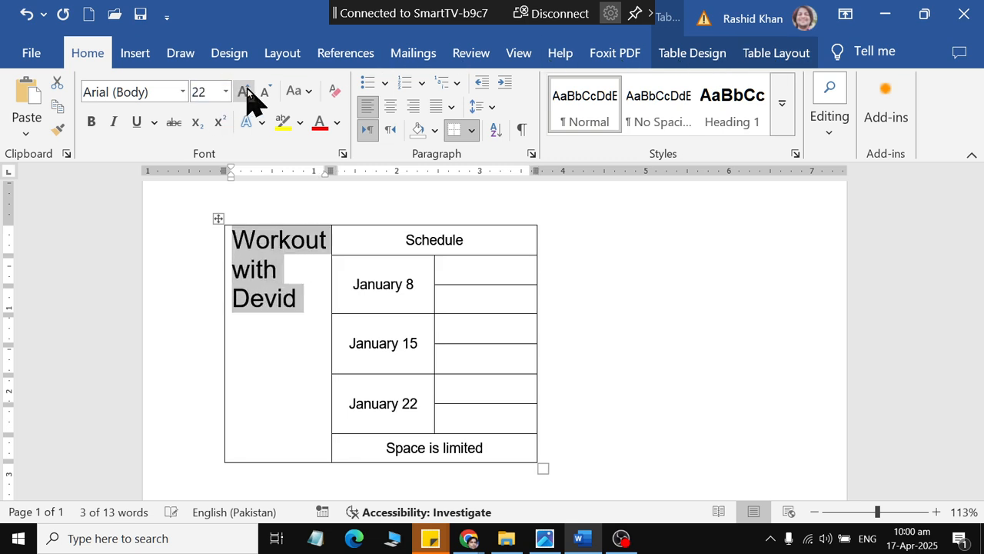
Step: Centre the Workout title in its tall cell and rotate the text direction so it reads downward
click(789, 52)
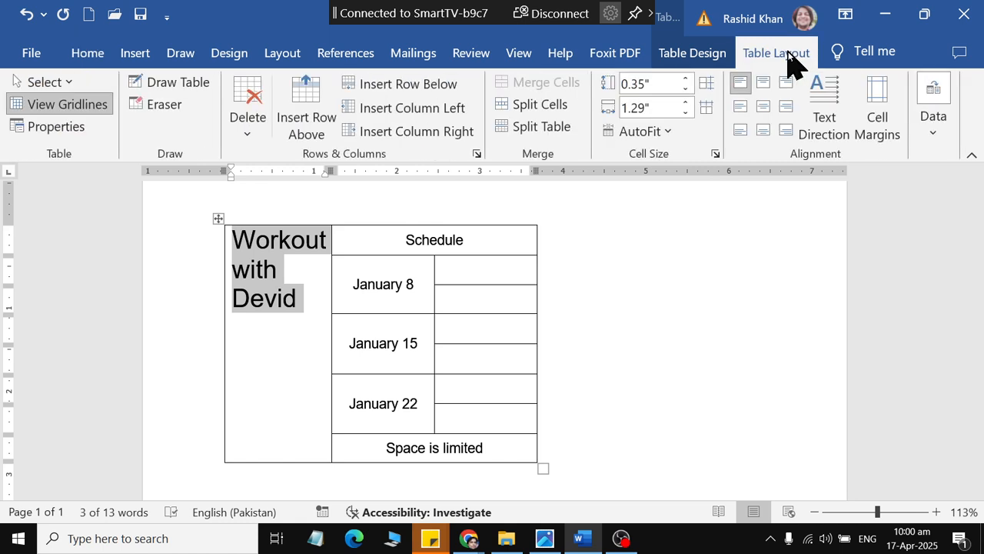
click(823, 131)
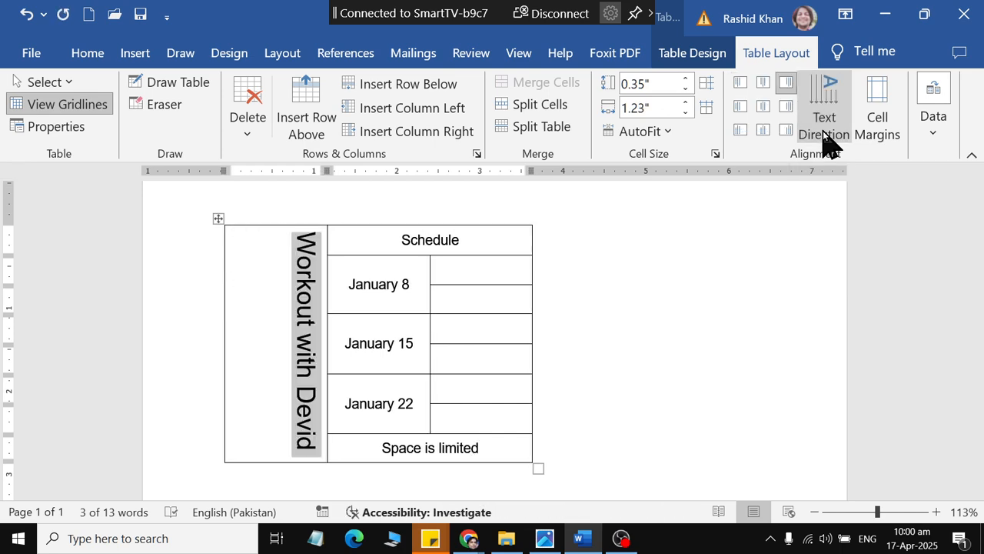
click(823, 131)
click(823, 131)
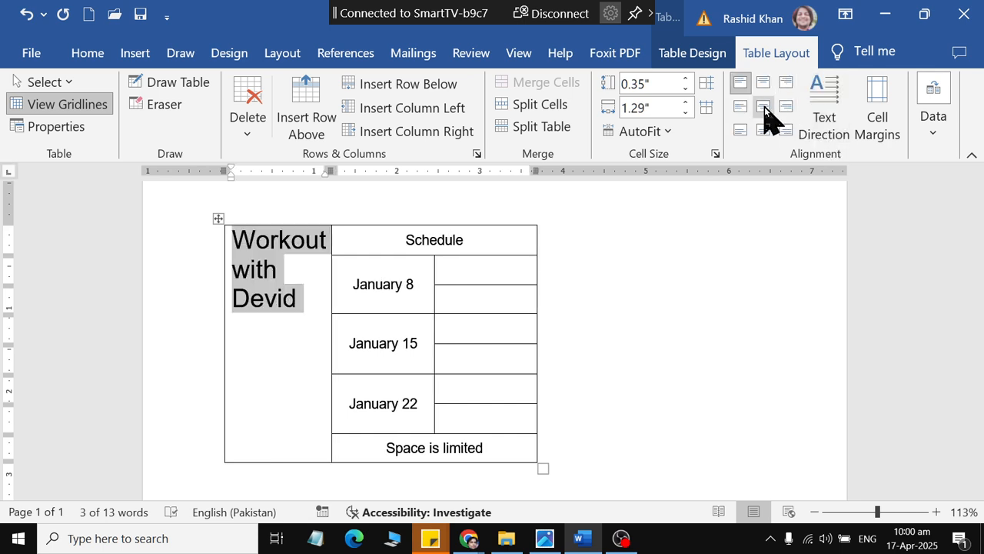
click(765, 108)
click(819, 112)
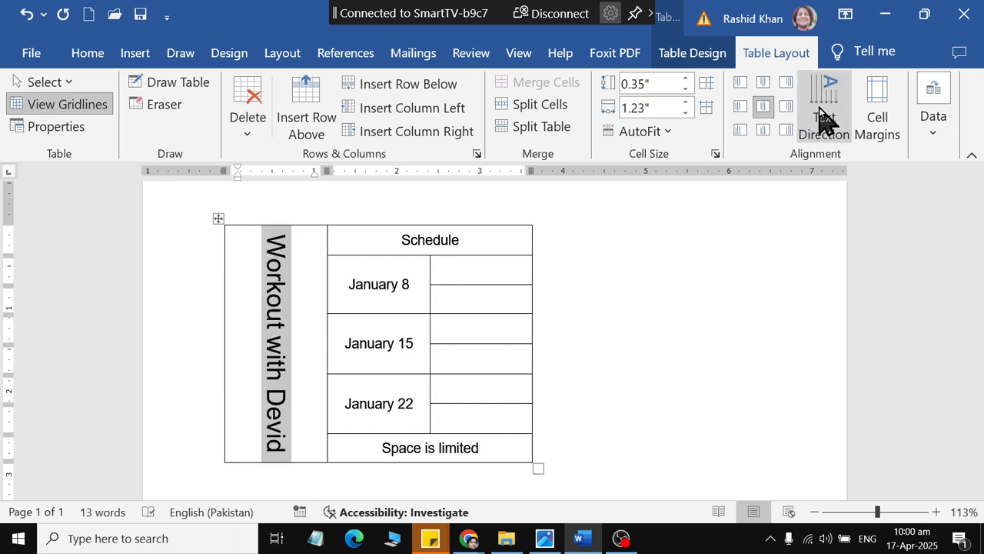
Step: Increase the rotated Workout title's font size to 24
click(107, 52)
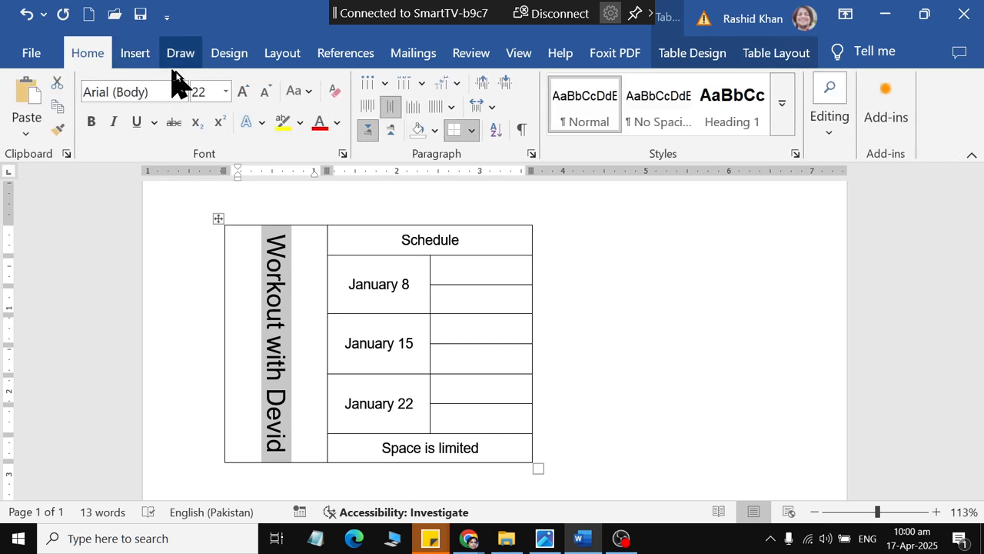
click(252, 97)
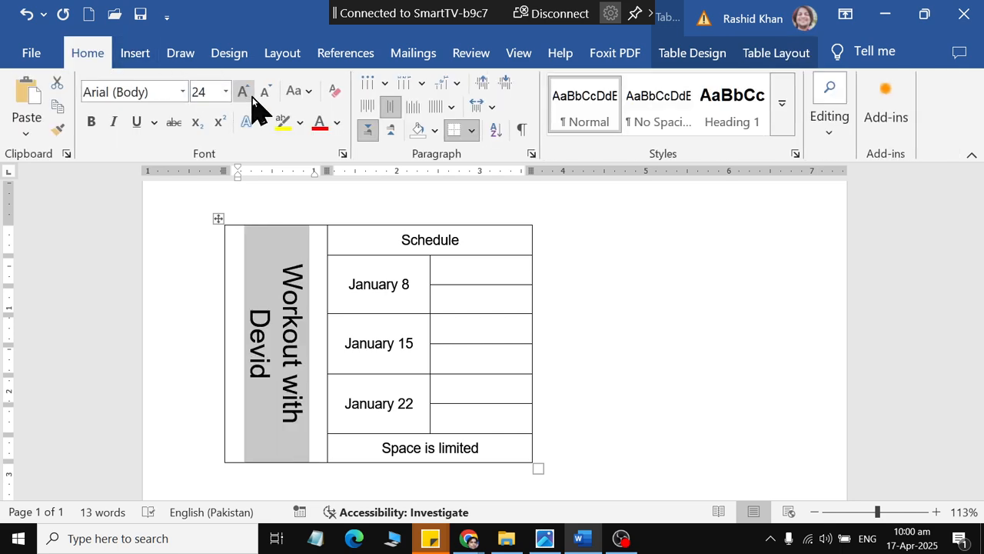
click(286, 320)
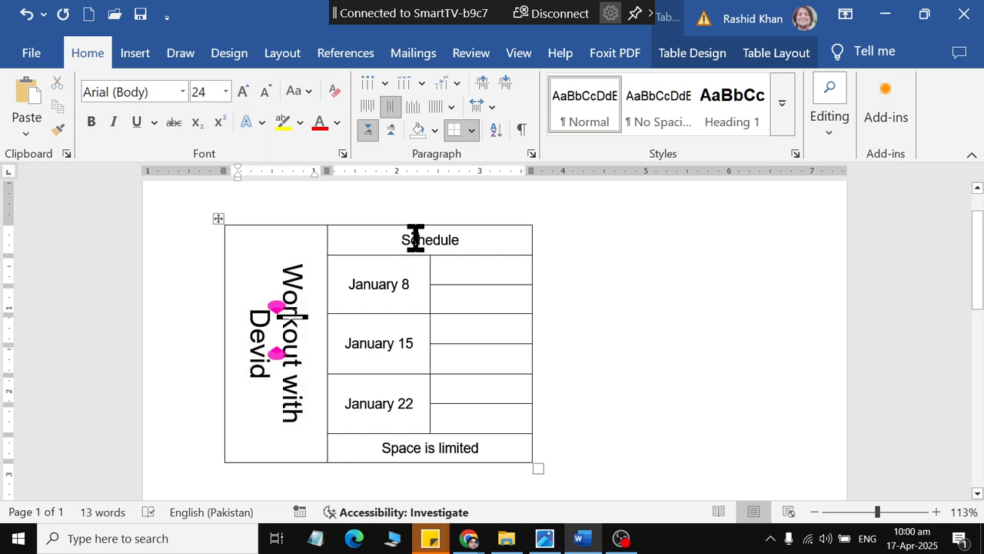
Step: Enlarge the "Schedule" heading to font size 18
drag(416, 238, 467, 239)
double_click(402, 238)
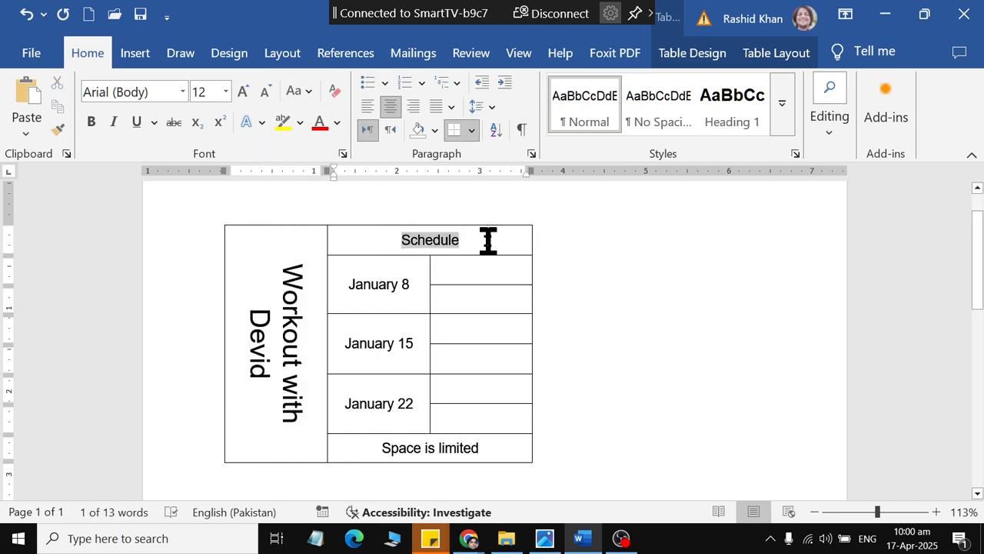
click(240, 93)
click(240, 92)
click(240, 92)
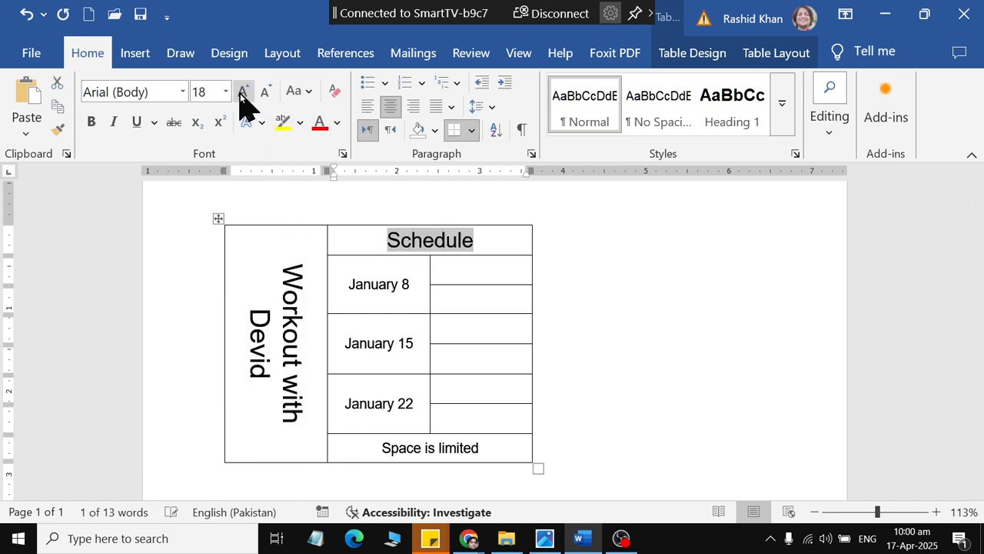
click(431, 448)
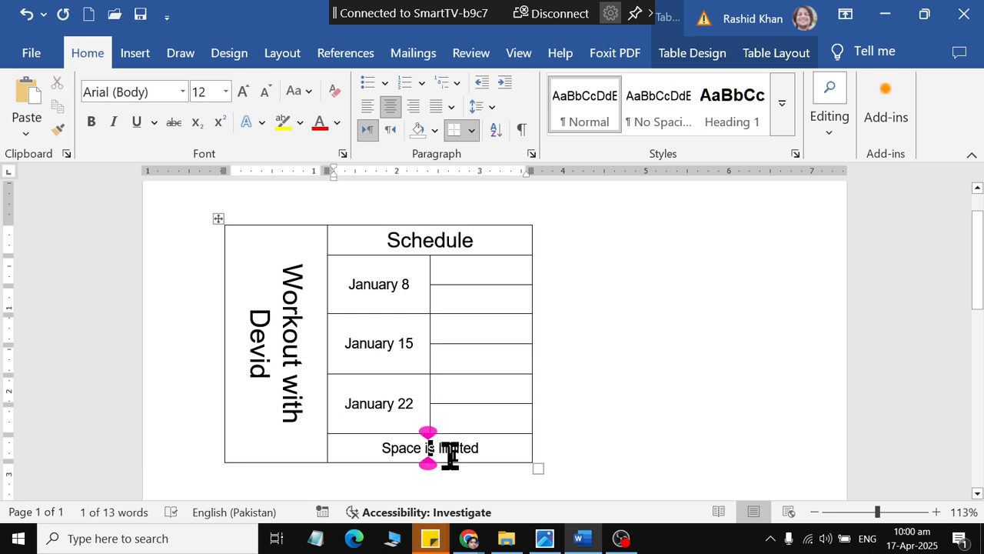
click(646, 418)
scroll(646, 451, down, 1)
scroll(646, 450, up, 1)
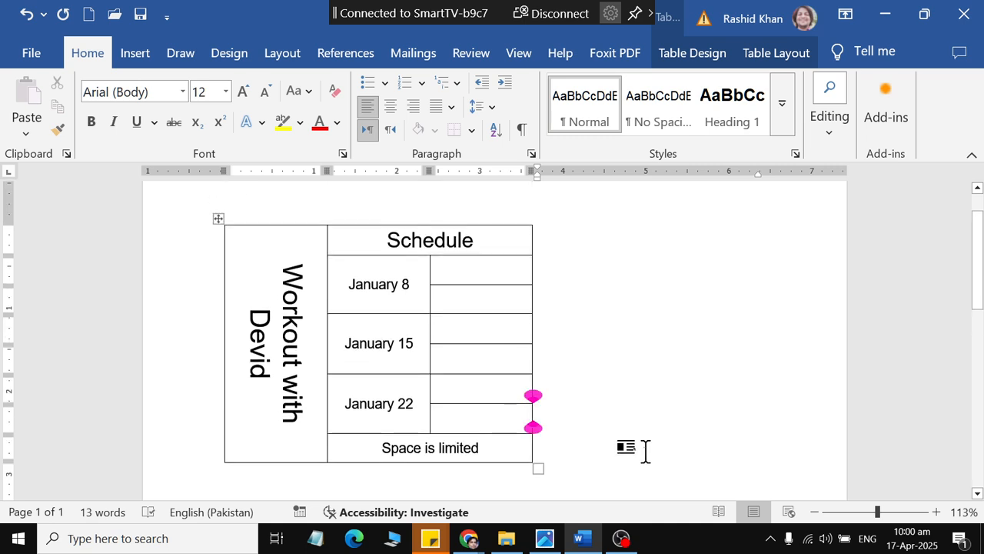